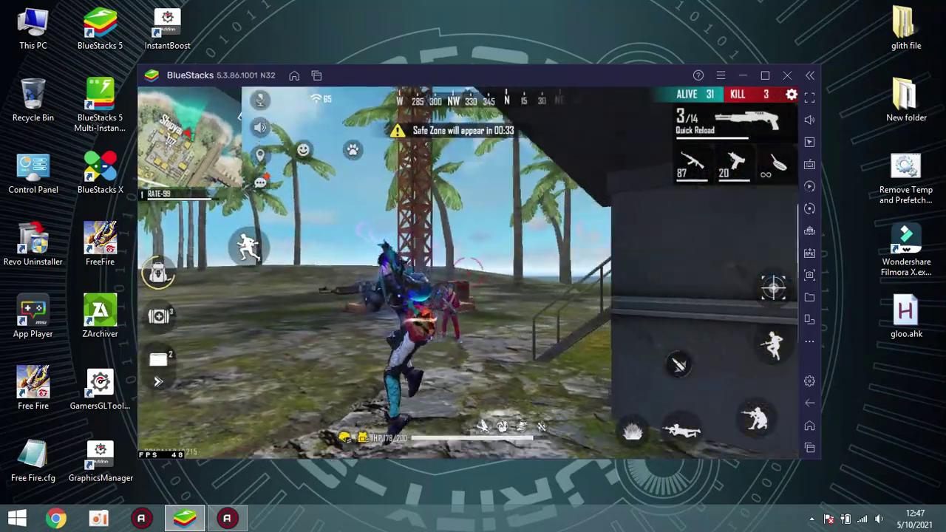
click(467, 274)
key(3)
key(1)
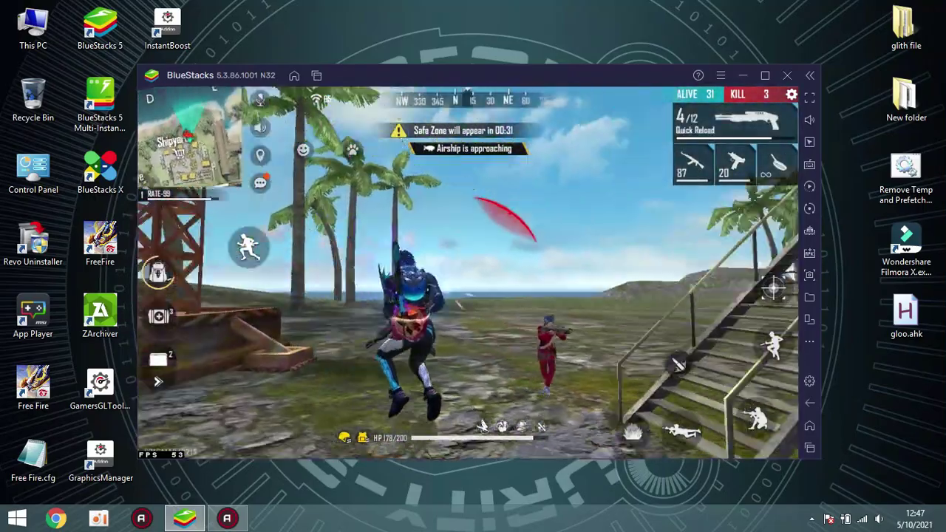
click(467, 273)
key(3)
key(1)
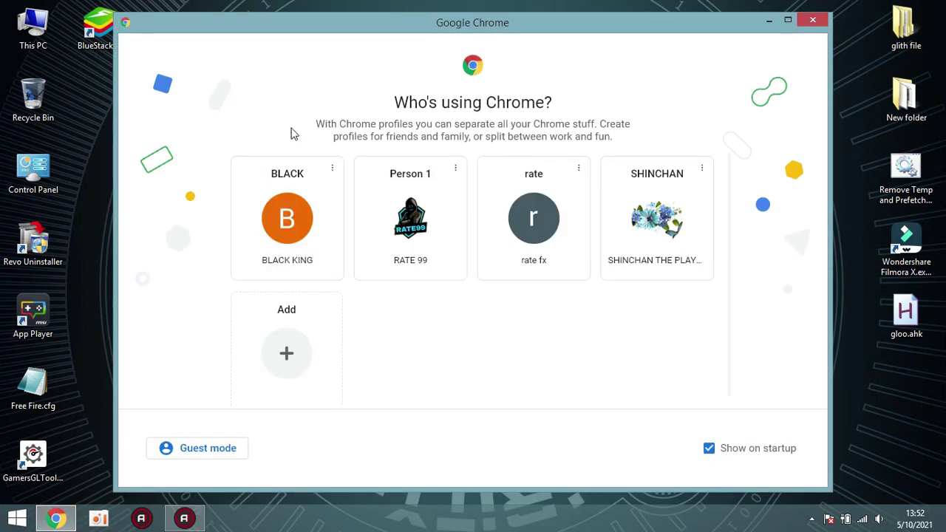
Open a Chrome profile, search the web for "wpd app" and go to the wpd.app website
click(435, 230)
click(240, 37)
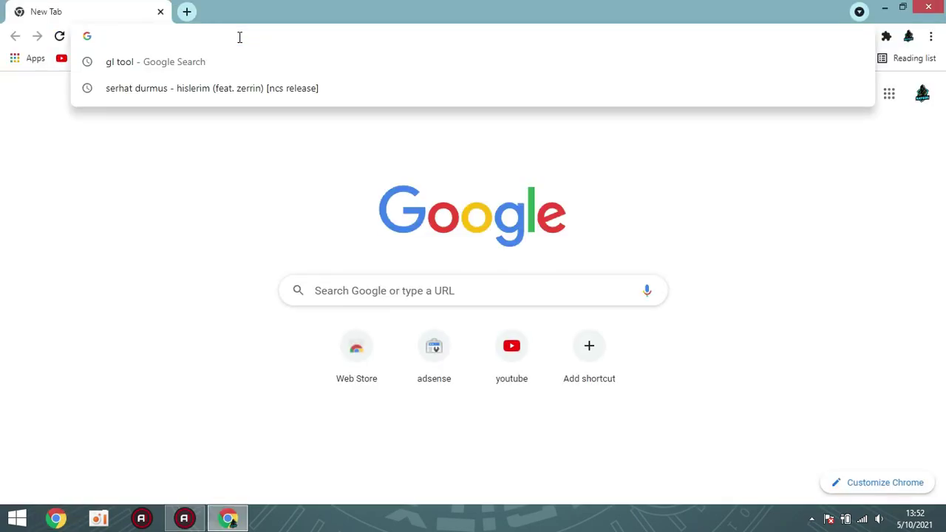
text(wpd app)
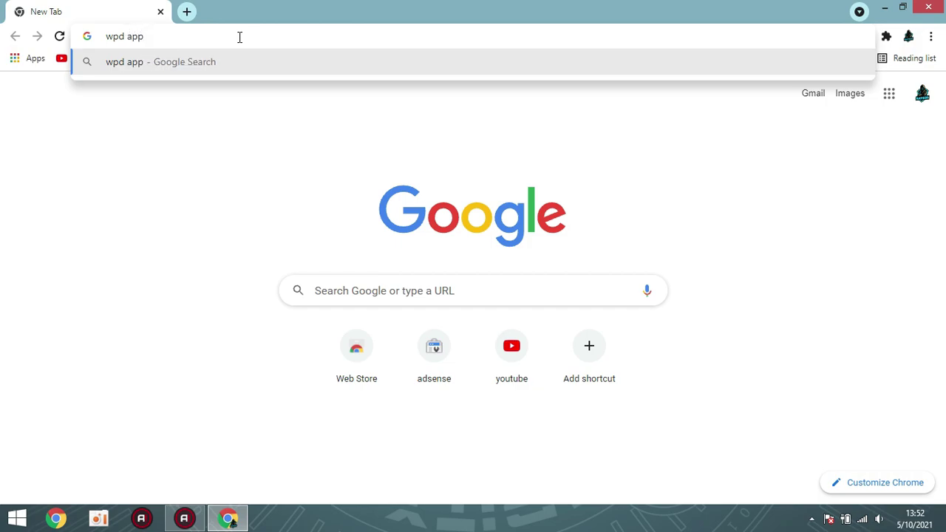
key(Return)
click(158, 225)
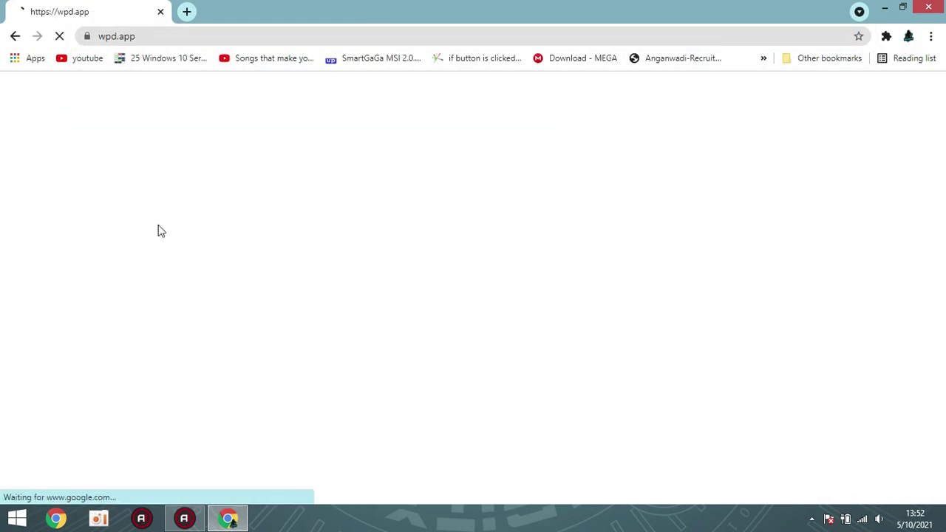
Download WPD as latest.zip, open the archive and run WPD.exe from it
click(145, 283)
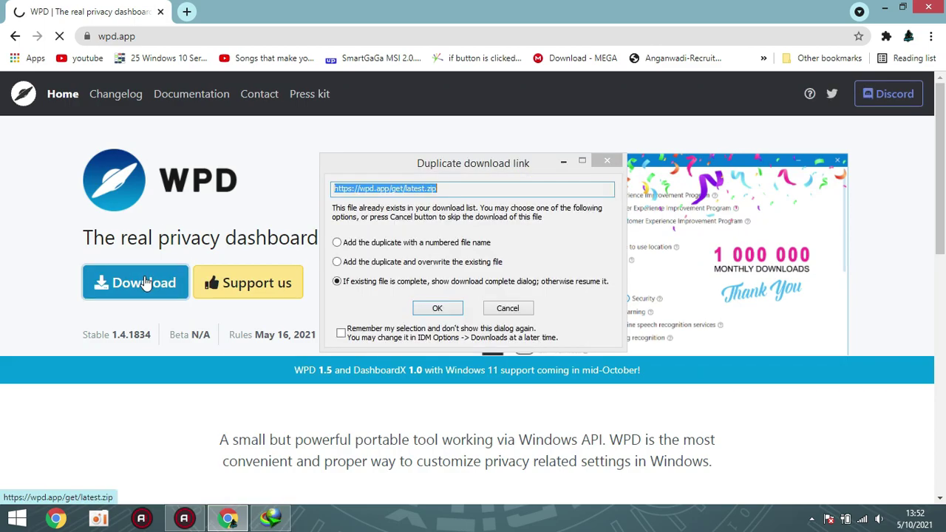
click(434, 308)
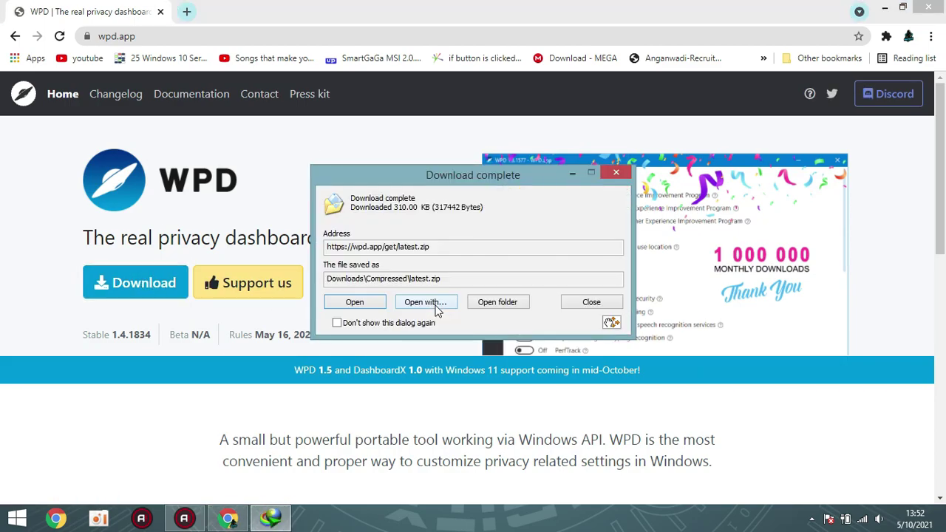
click(366, 306)
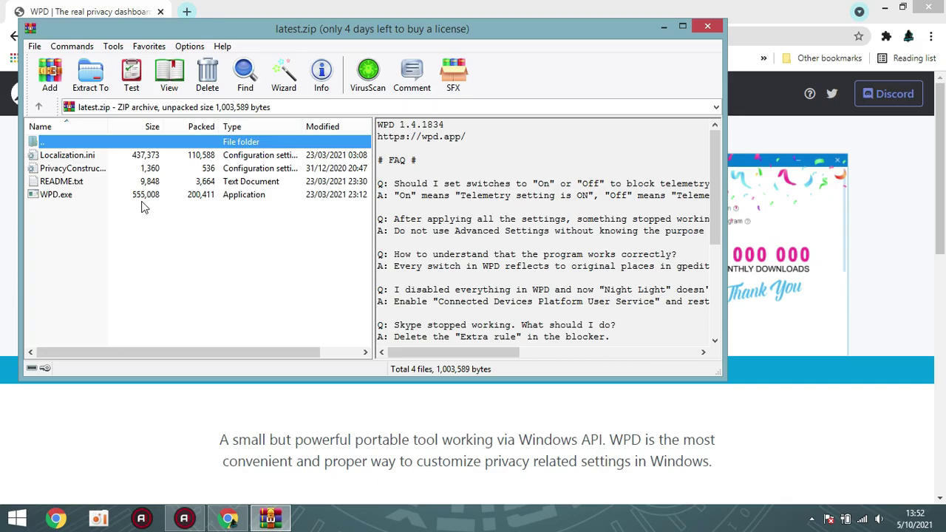
double_click(148, 195)
click(538, 285)
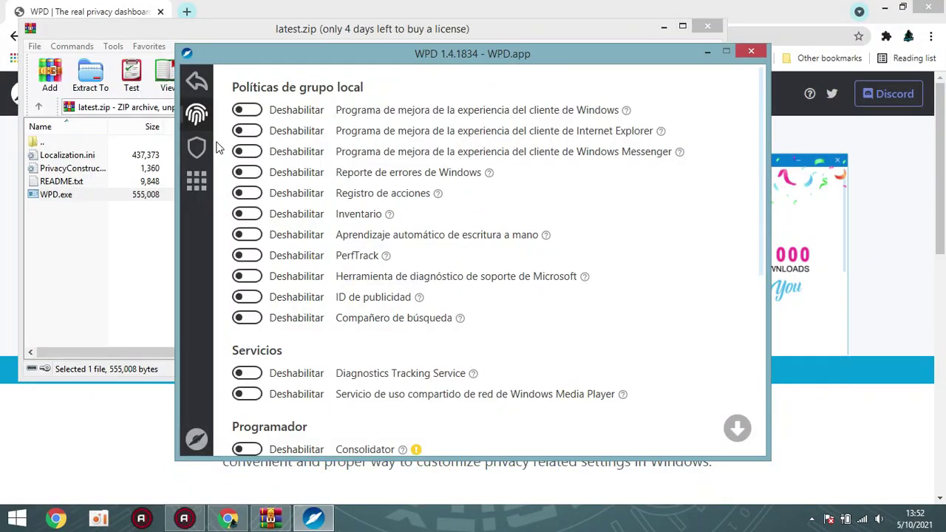
Review the privacy switches for group policies, services and scheduler tasks, including the expanded advanced settings
scroll(337, 288, down, 5)
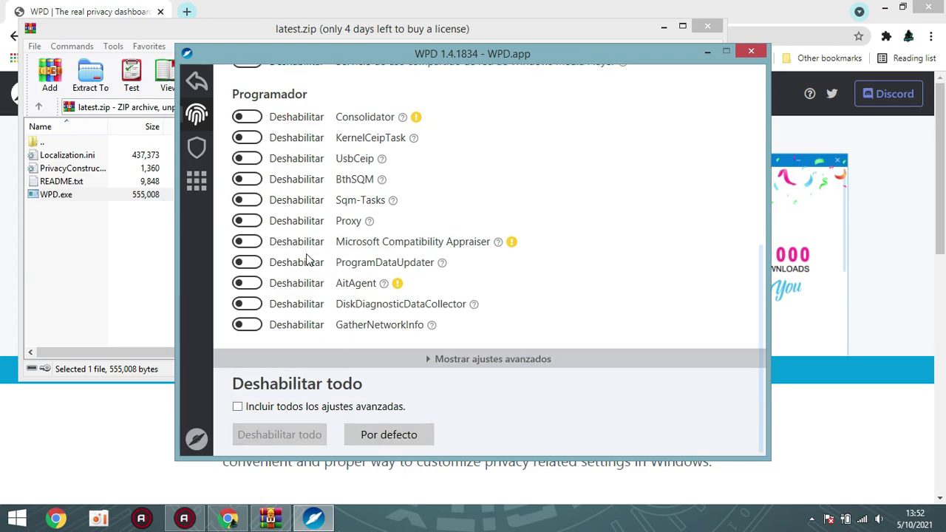
click(390, 358)
scroll(439, 353, down, 3)
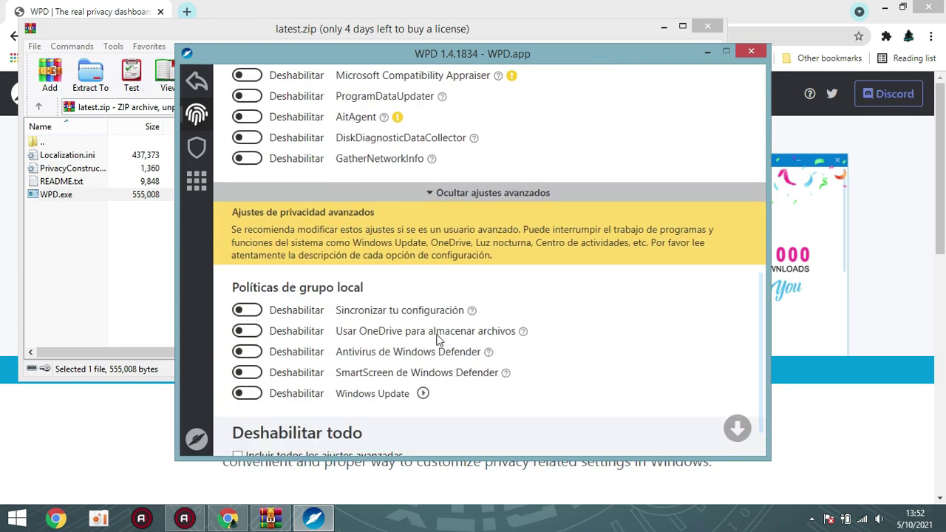
scroll(429, 336, down, 2)
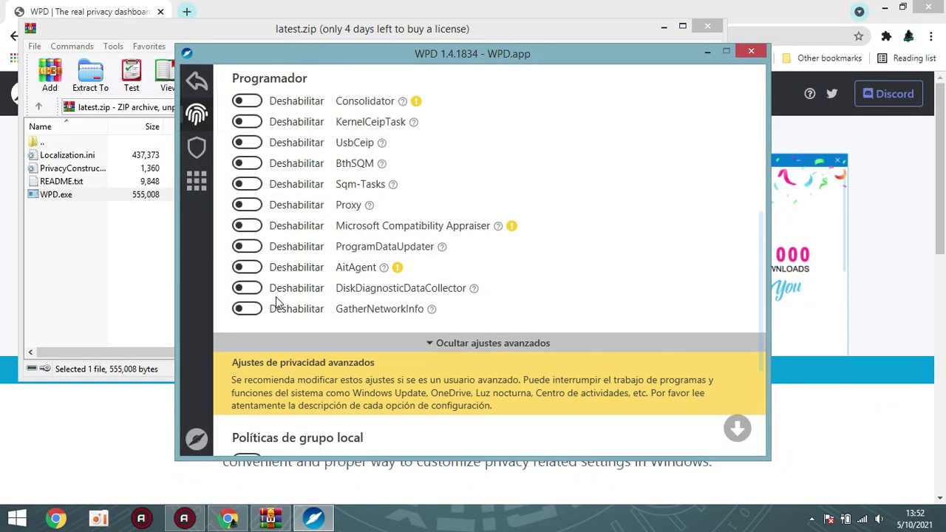
scroll(274, 302, up, 10)
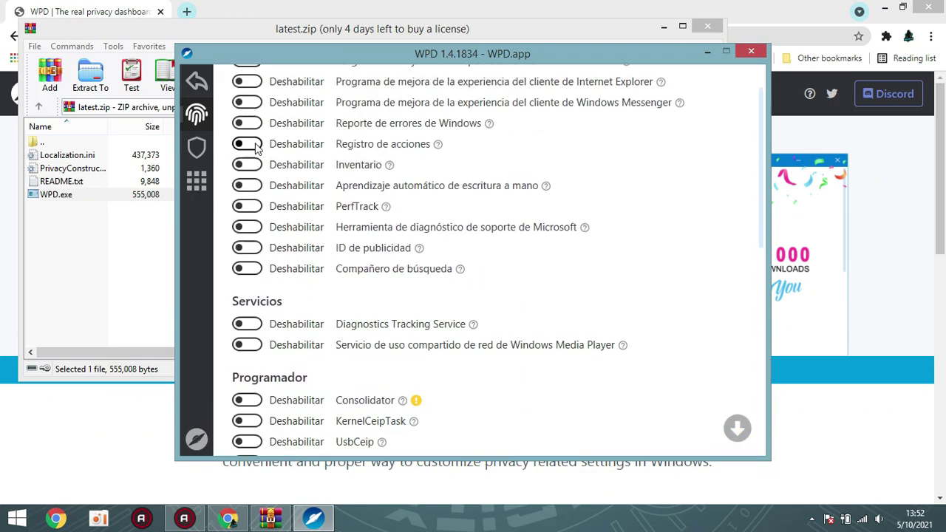
Apply the Telemetry, Extra and Update blocking rules in WPD's Bloqueador section
click(197, 148)
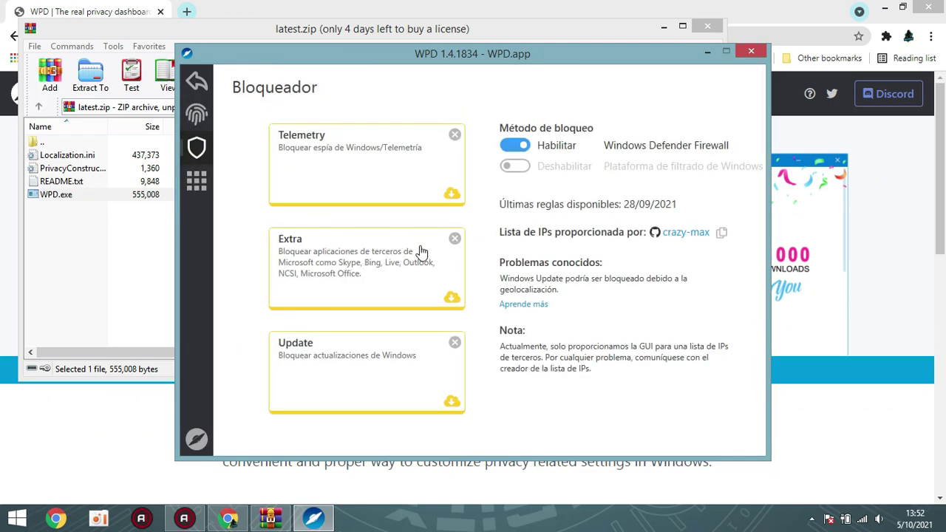
click(448, 194)
click(448, 292)
click(431, 364)
Look through WPD's Aplicaciones and Privacidad sections and return to its start page
click(196, 180)
click(197, 114)
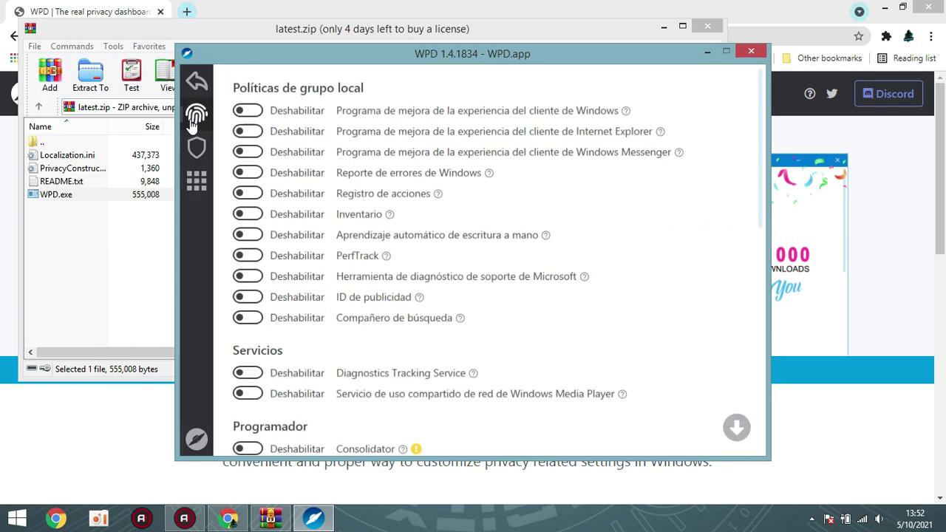
click(197, 81)
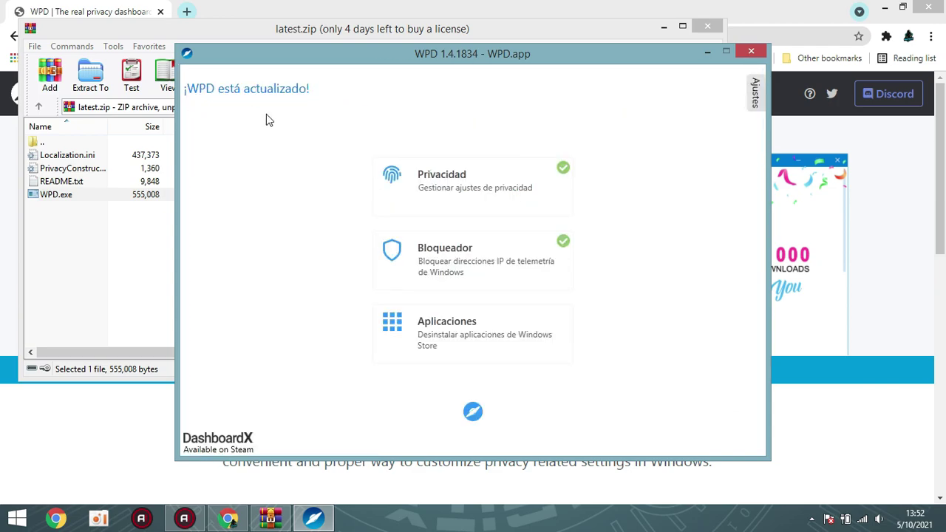
click(497, 359)
click(196, 81)
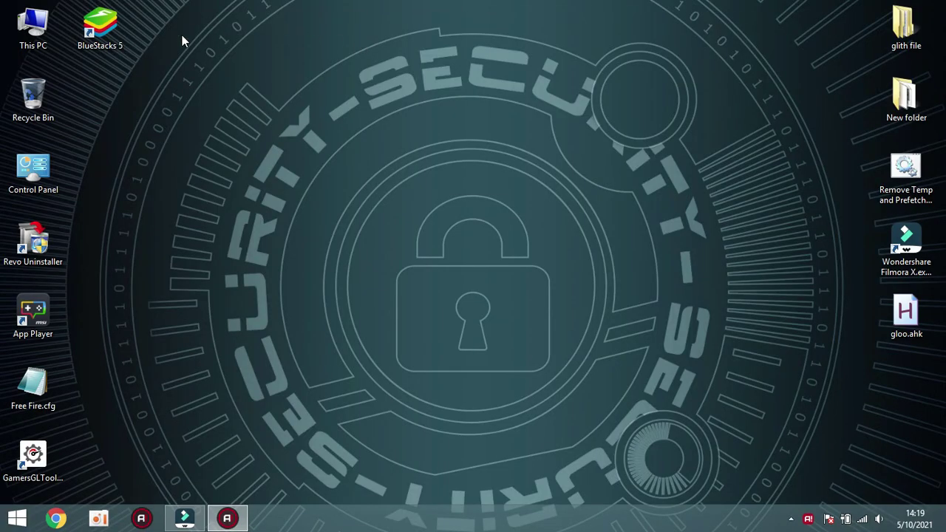
Create a system restore point with the description SERVICE through the computer's System Protection settings
right_click(31, 31)
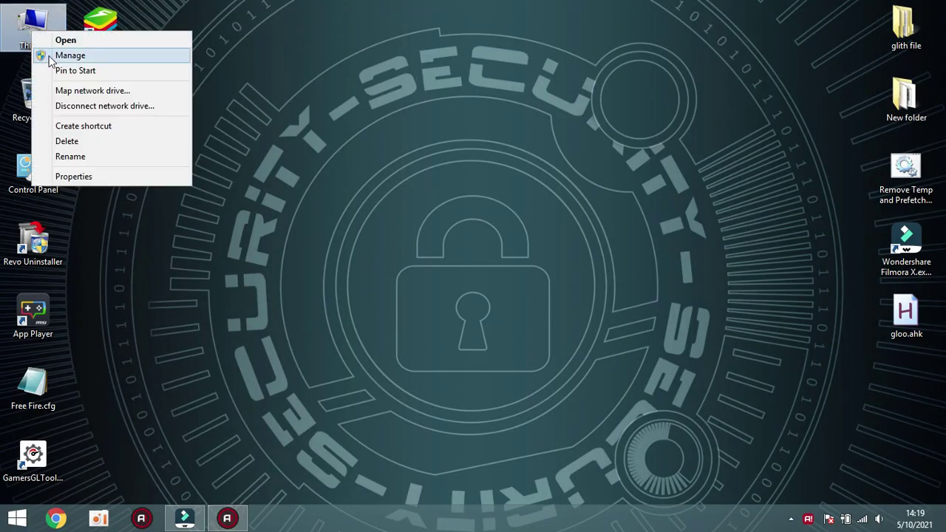
click(89, 178)
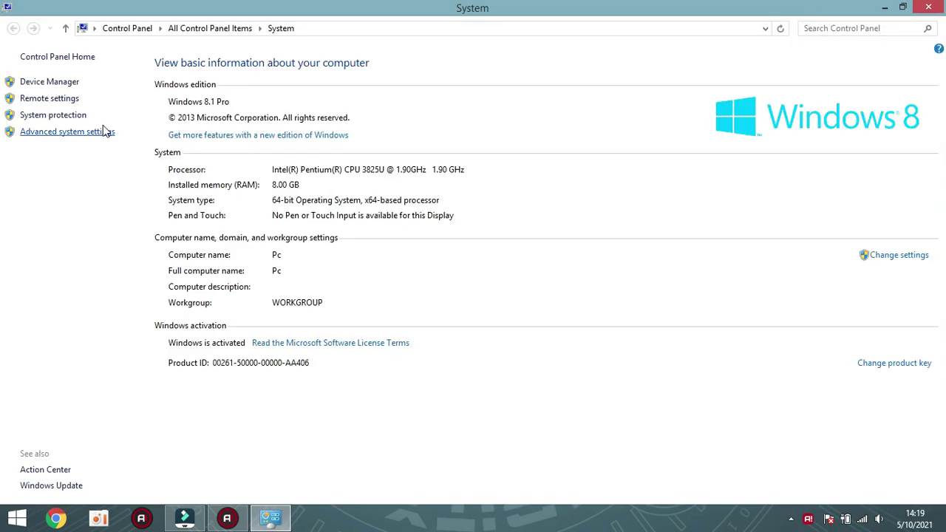
click(51, 122)
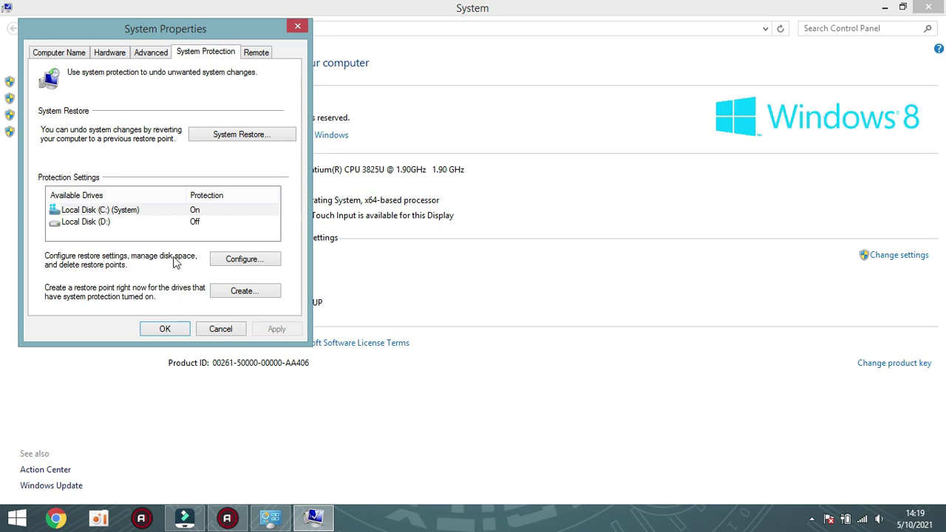
click(263, 294)
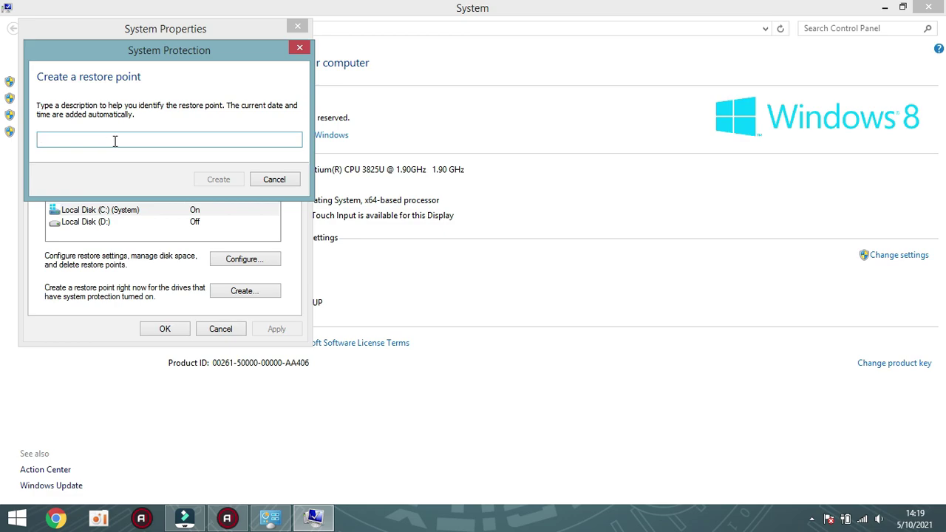
text(SERVICE)
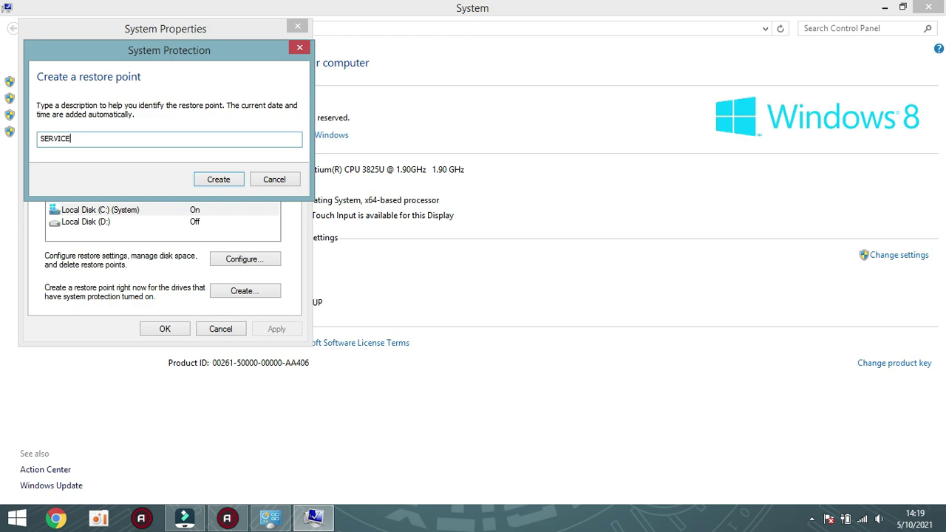
click(218, 179)
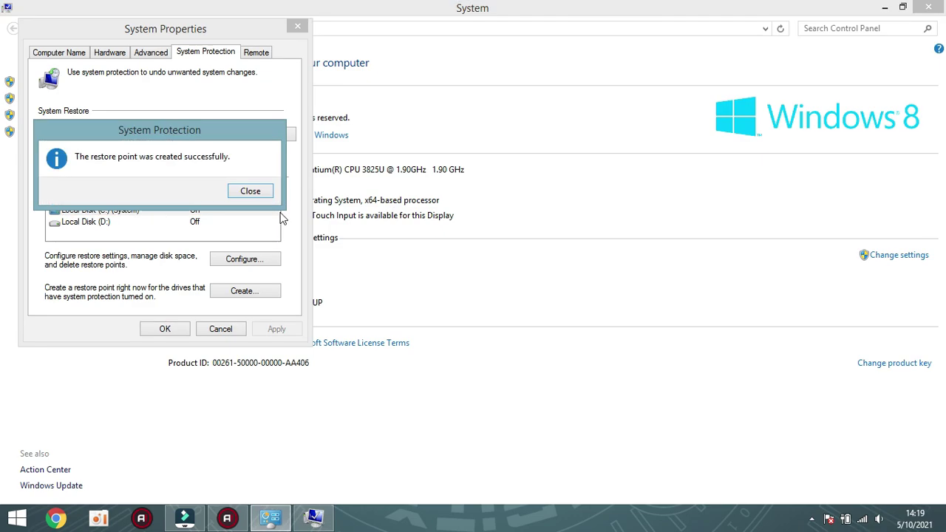
click(249, 191)
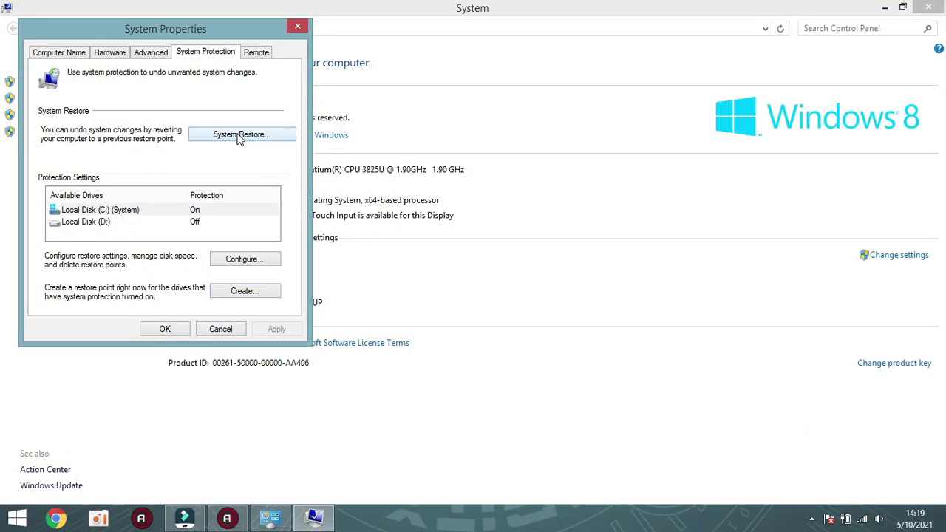
Start System Restore and select the SERVICE restore point in its list
click(239, 135)
click(574, 407)
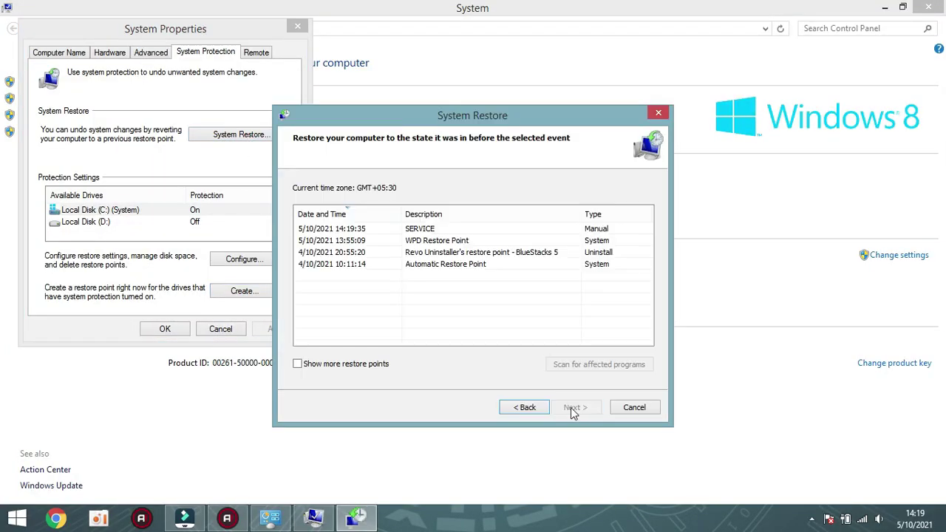
click(430, 230)
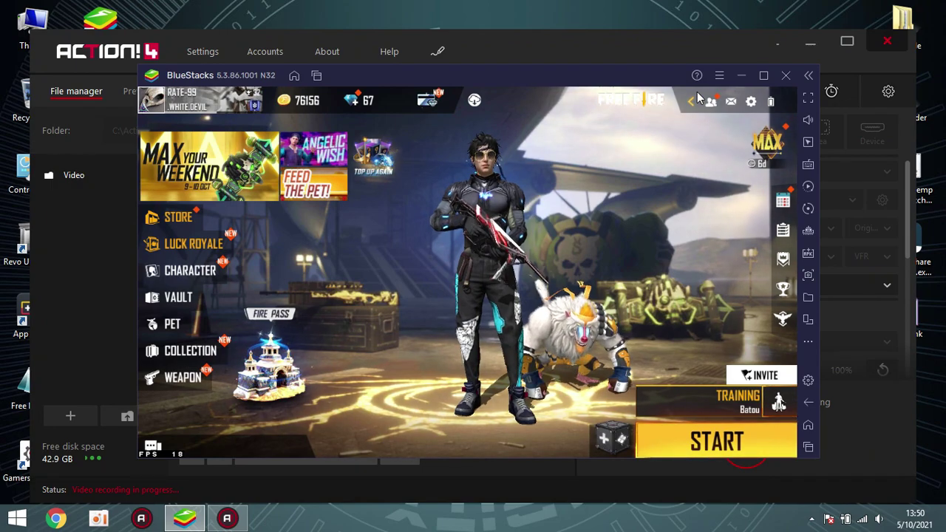
Switch to BlueStacks, open its settings and review every page from Performance, Display and Graphics through Device settings, Advanced and About
click(684, 95)
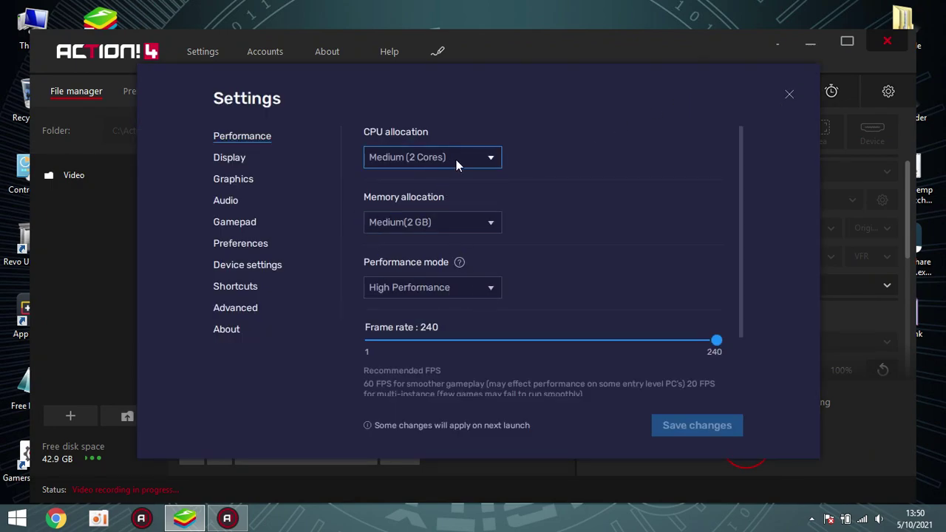
scroll(648, 277, down, 1)
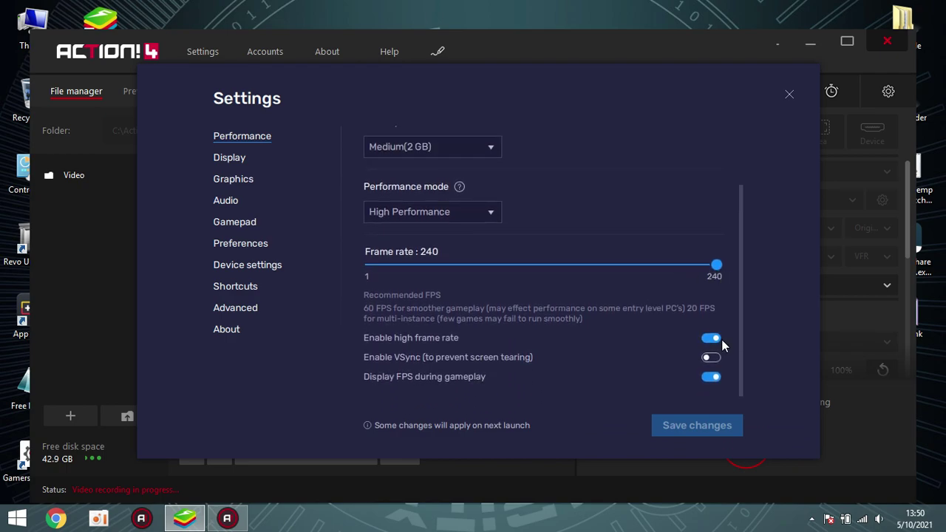
click(248, 158)
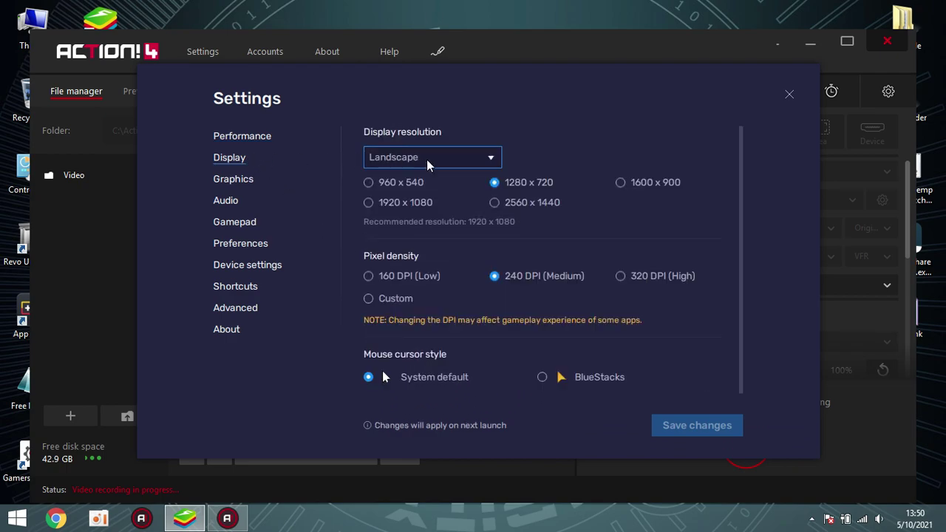
click(238, 180)
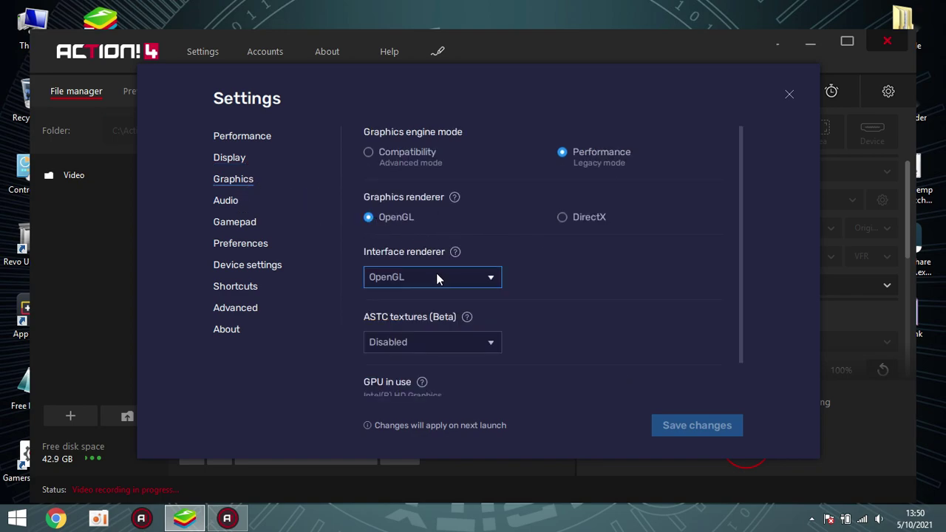
scroll(622, 357, down, 1)
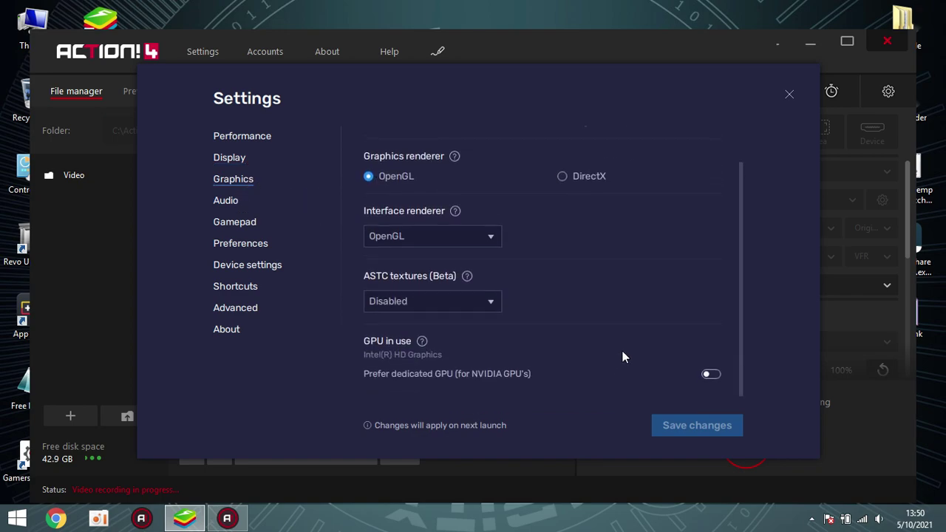
click(247, 202)
click(244, 222)
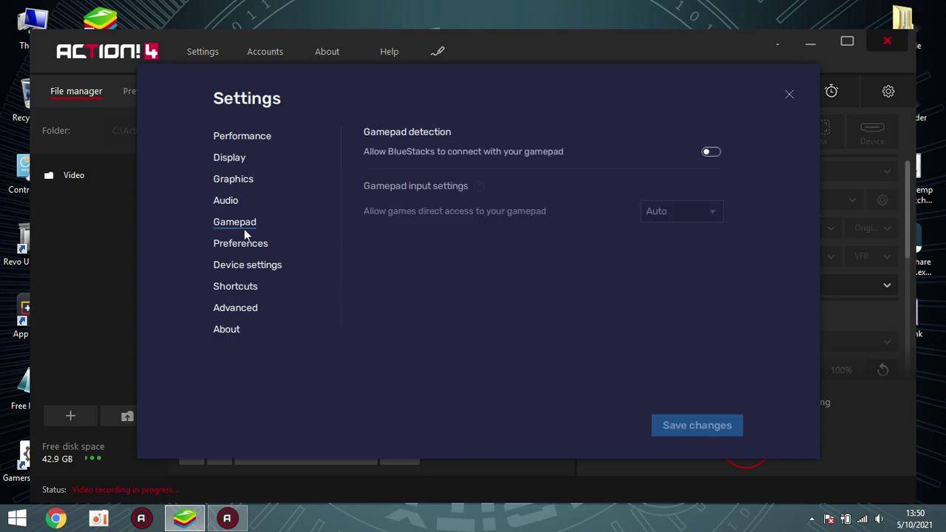
click(243, 244)
click(241, 267)
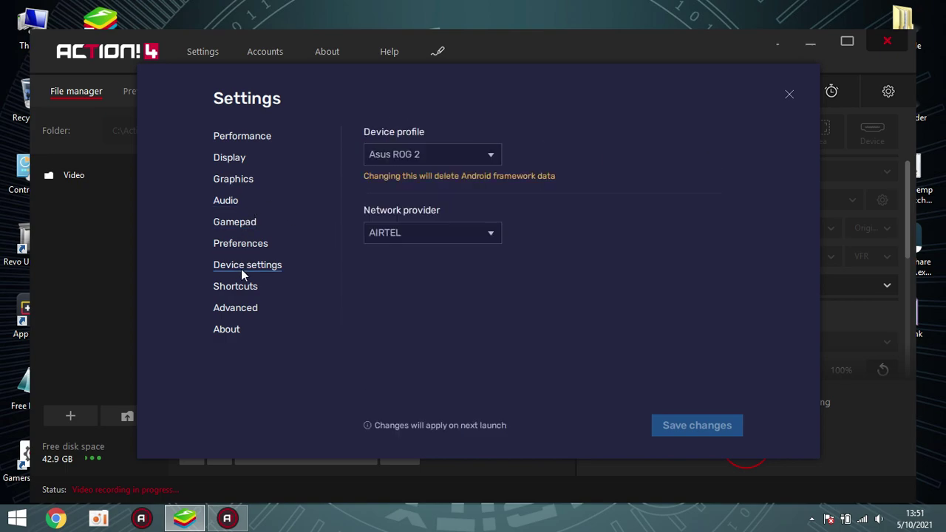
click(241, 288)
click(238, 308)
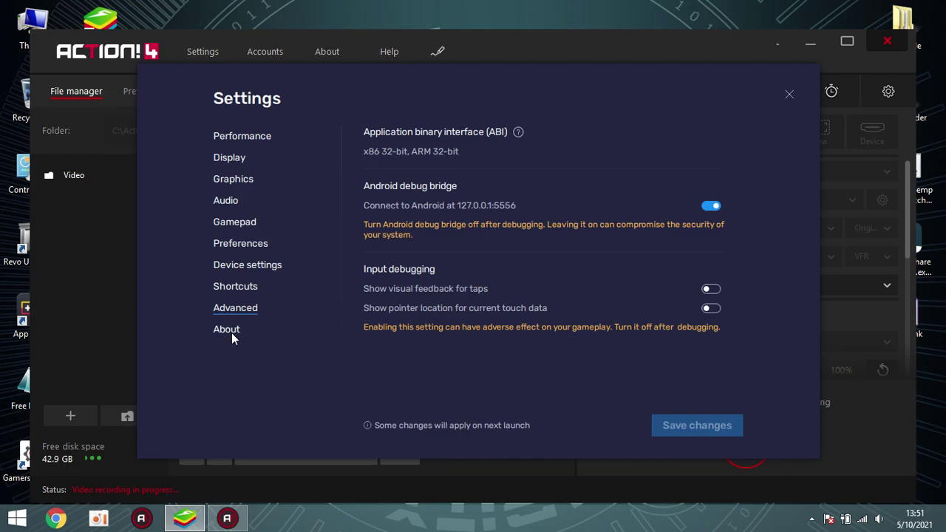
click(232, 333)
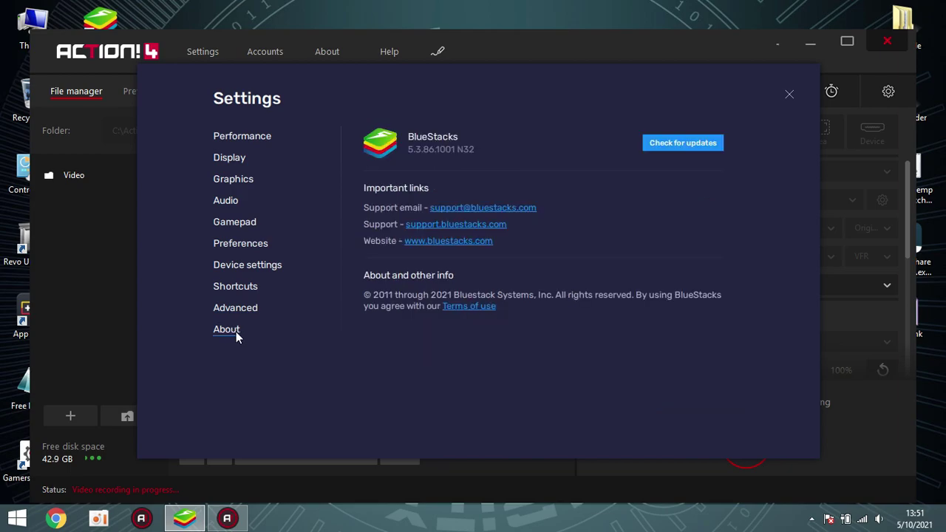
Close the BlueStacks settings, open Control Panel's Display settings and check the available screen resolutions
click(789, 94)
key(super+d)
double_click(30, 161)
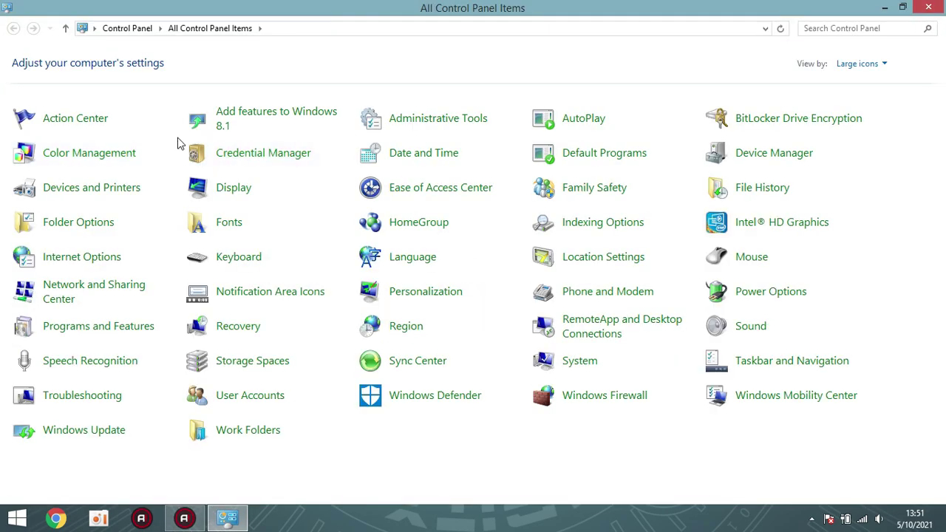
click(238, 190)
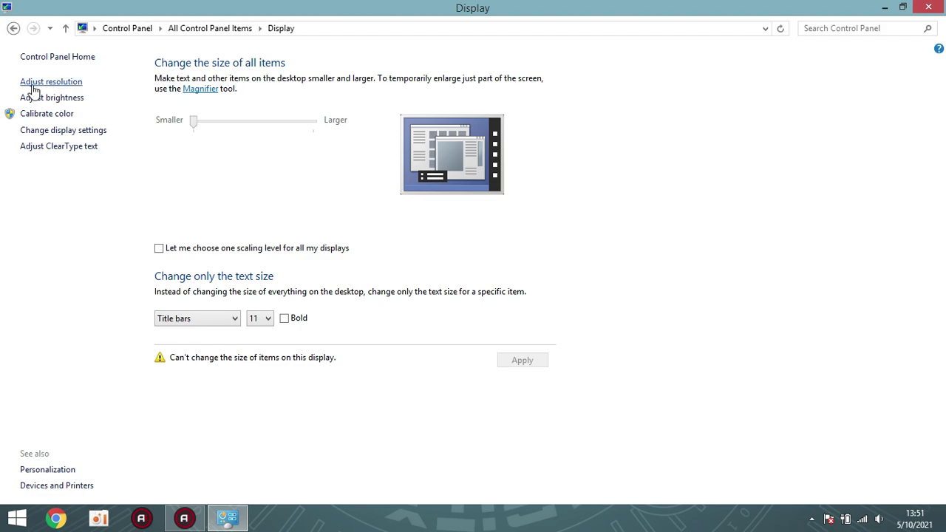
click(65, 132)
click(426, 199)
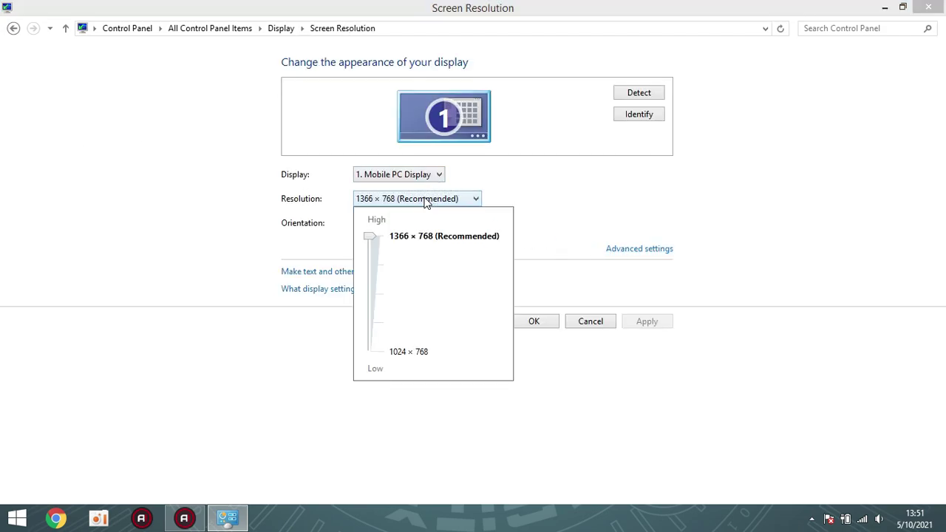
click(650, 256)
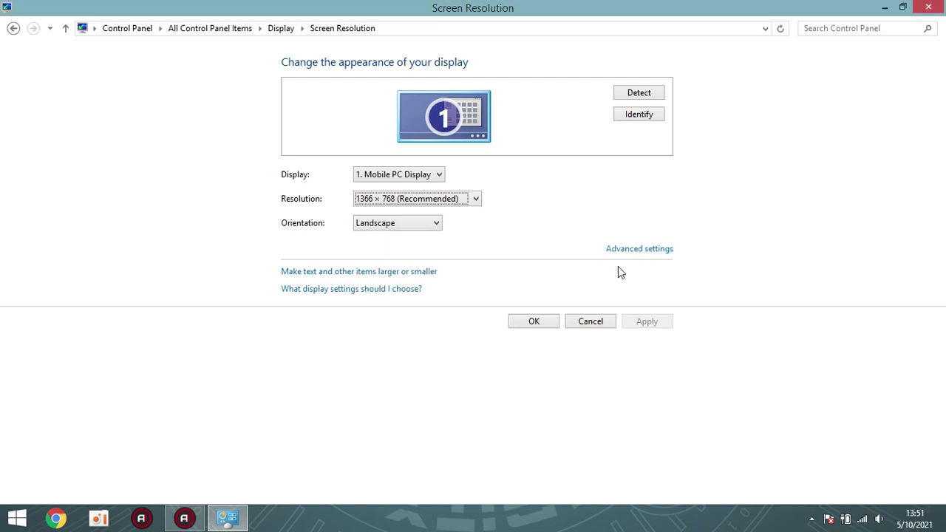
Check the built-in display's refresh rate options in the advanced Intel HD Graphics settings and close Control Panel
click(618, 251)
click(196, 41)
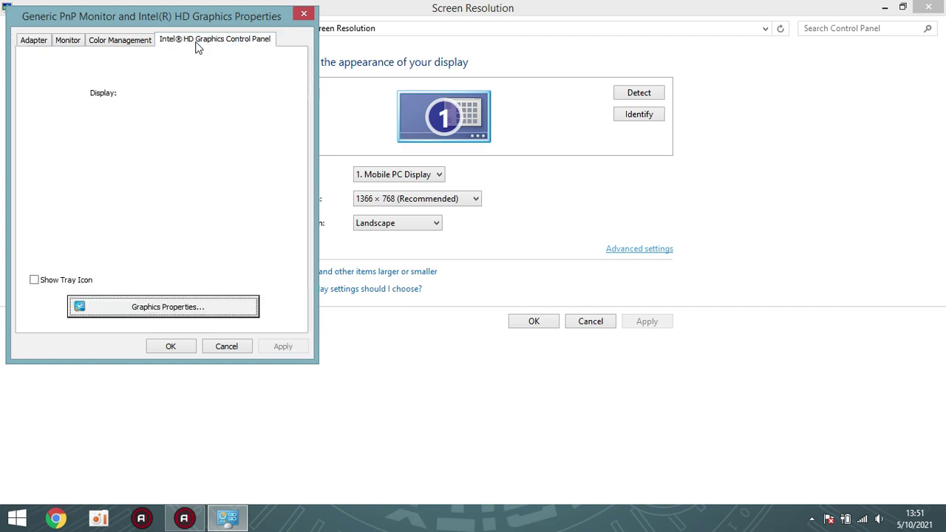
click(144, 125)
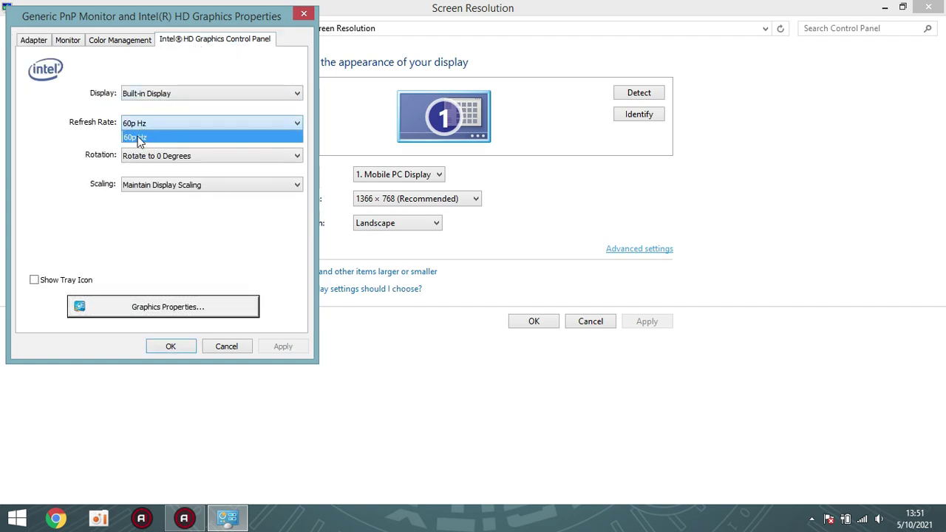
click(154, 134)
click(153, 126)
click(153, 137)
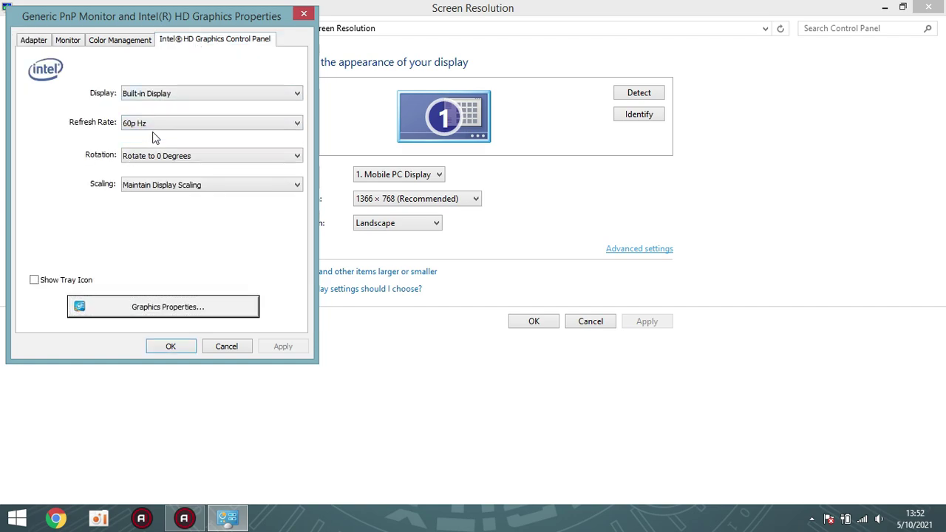
click(302, 16)
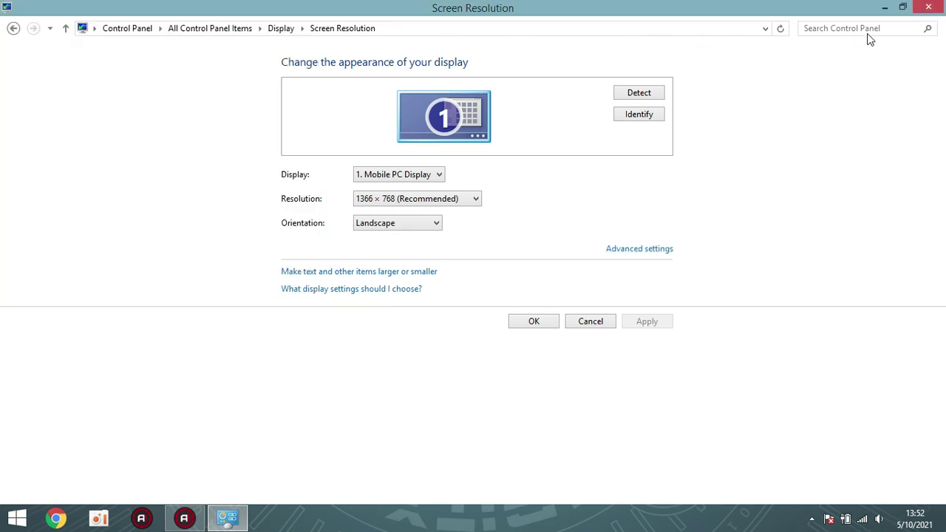
click(928, 7)
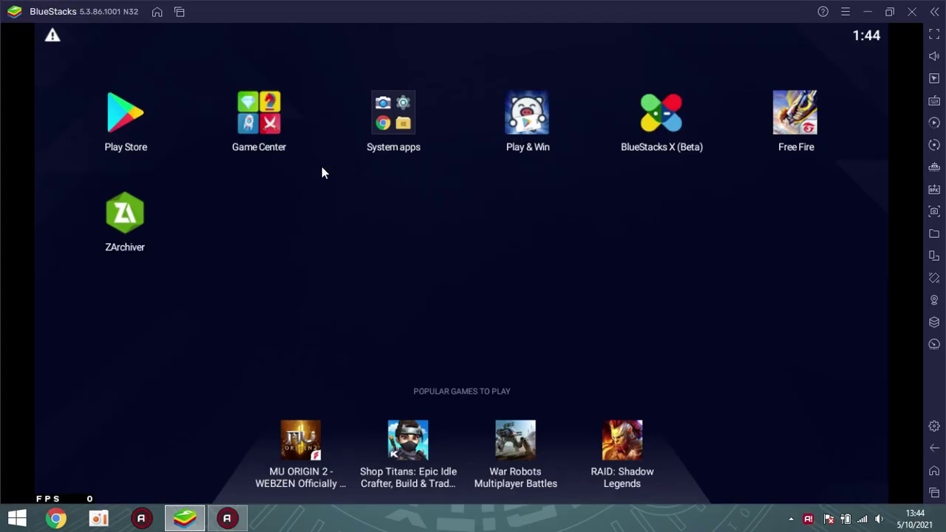
Search the Play Store in BlueStacks for gl tools and install Gamers GLTool Free with Game Turbo & Game Tuner
click(133, 125)
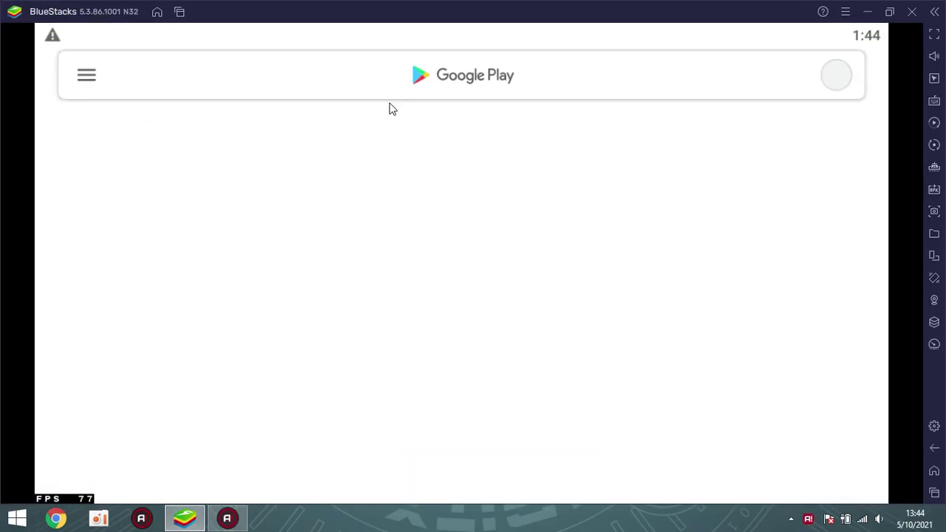
click(393, 91)
text(g)
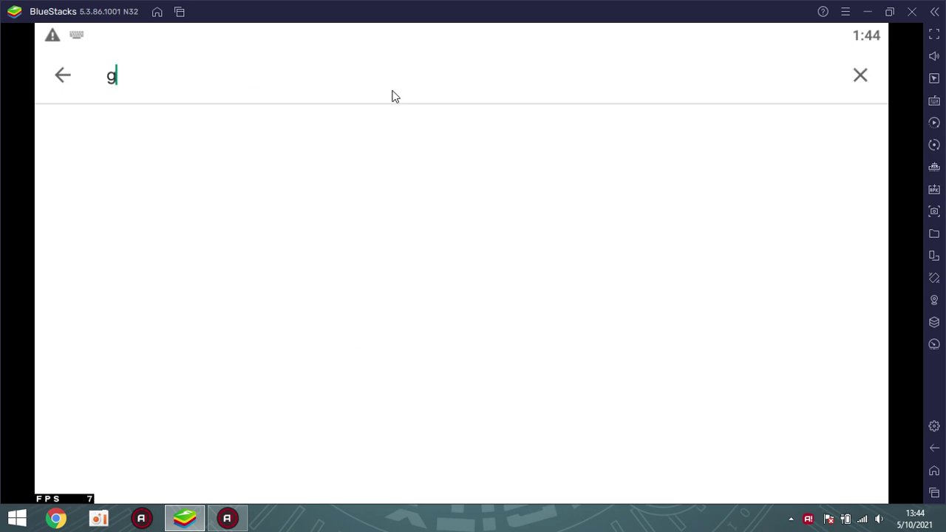
text(l tool)
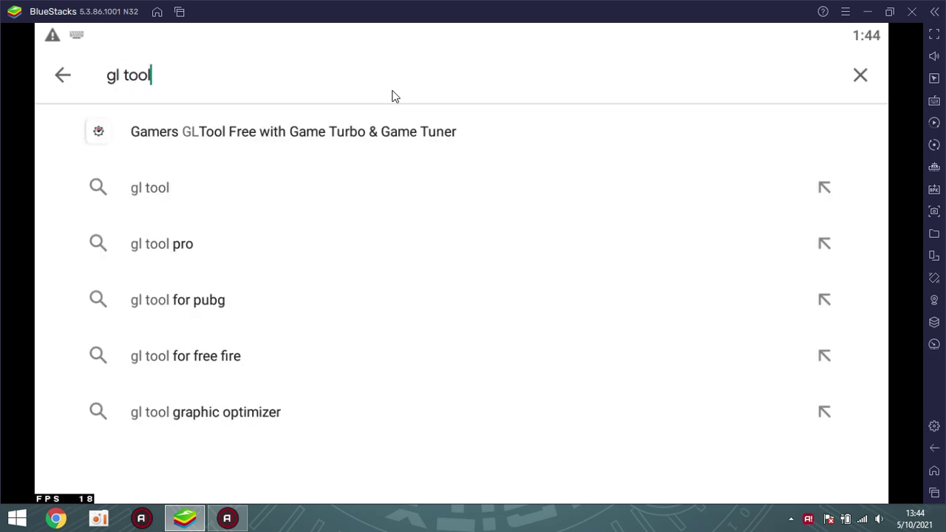
key(Return)
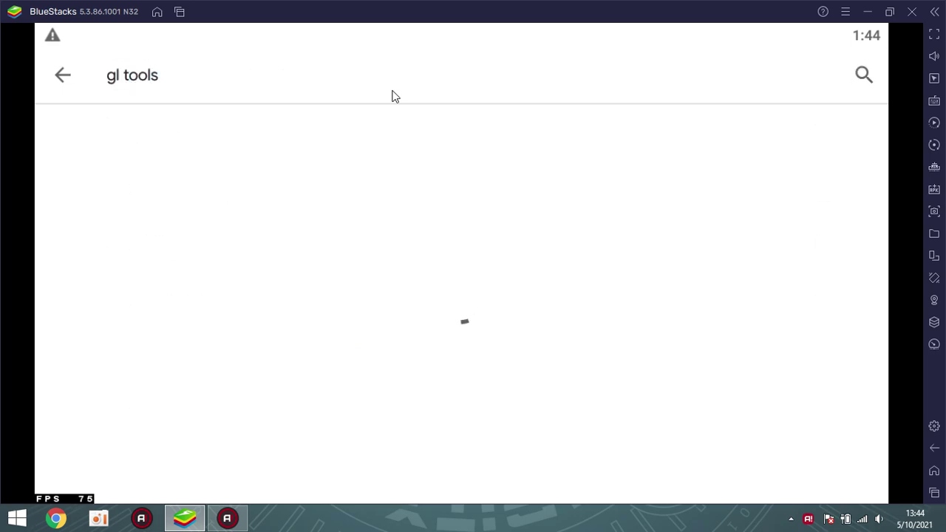
click(320, 200)
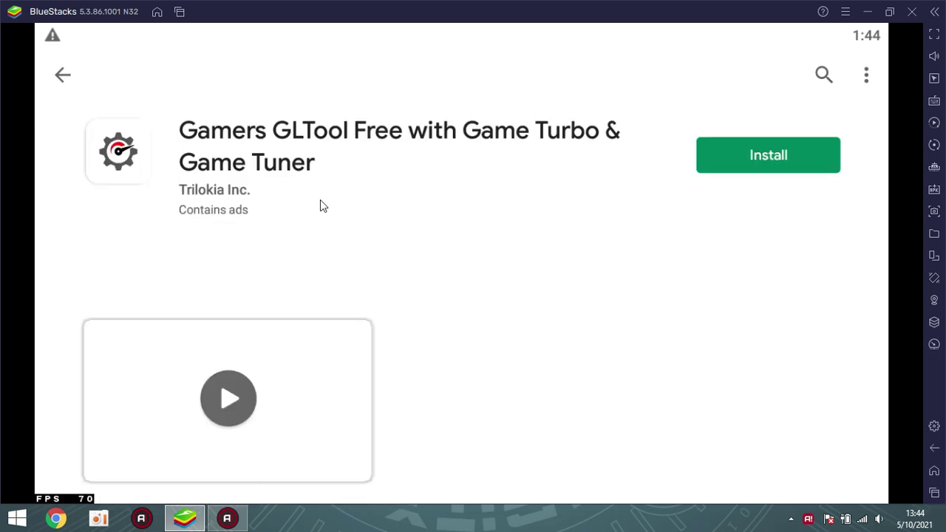
click(716, 174)
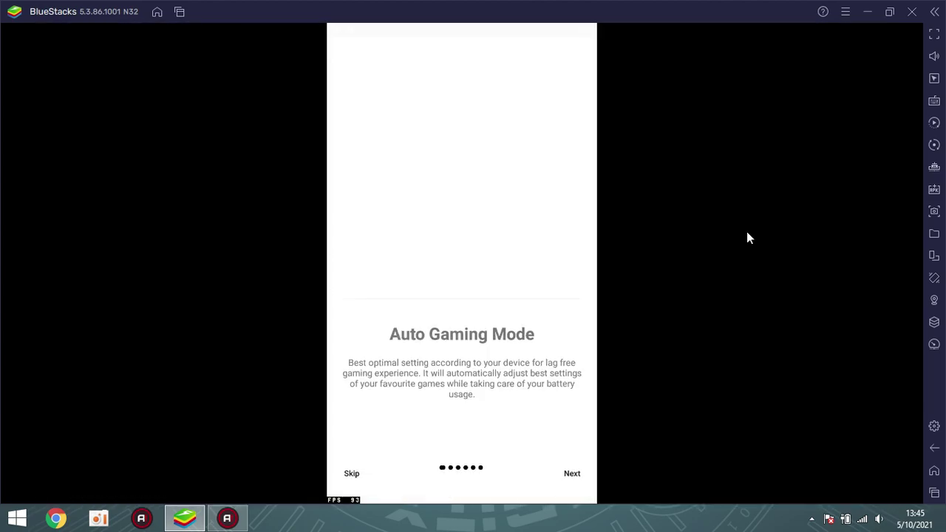
Go through the Gamers GLTool introduction pages, accept the welcome notice and allow access to photos, media and files
click(573, 471)
click(574, 472)
click(573, 472)
click(574, 473)
click(574, 471)
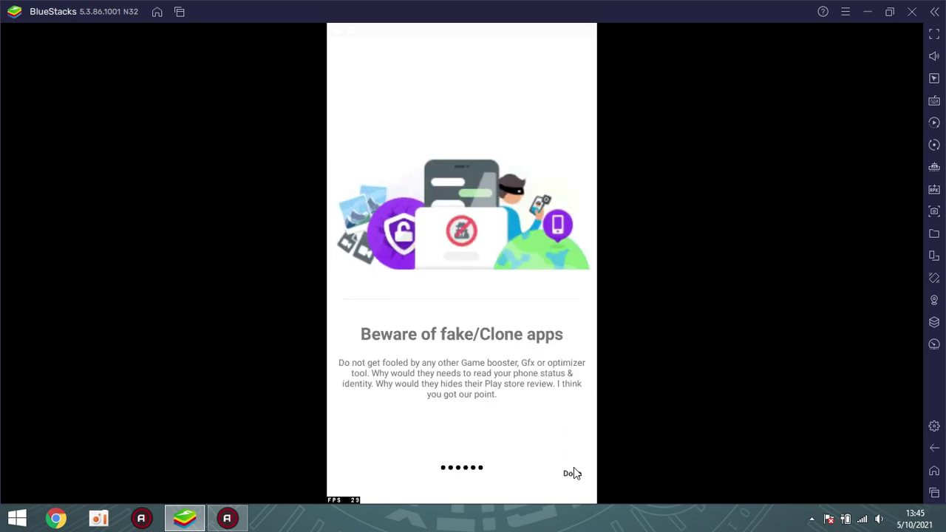
click(573, 471)
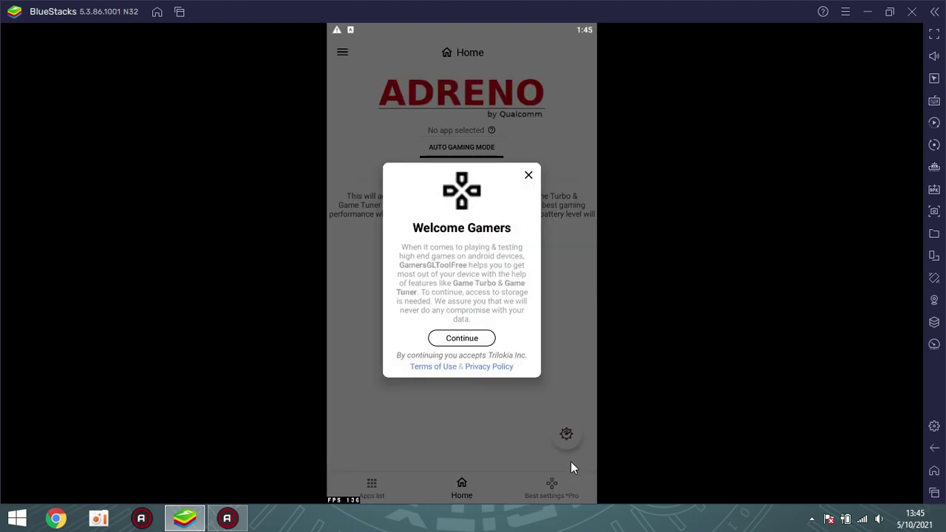
click(487, 341)
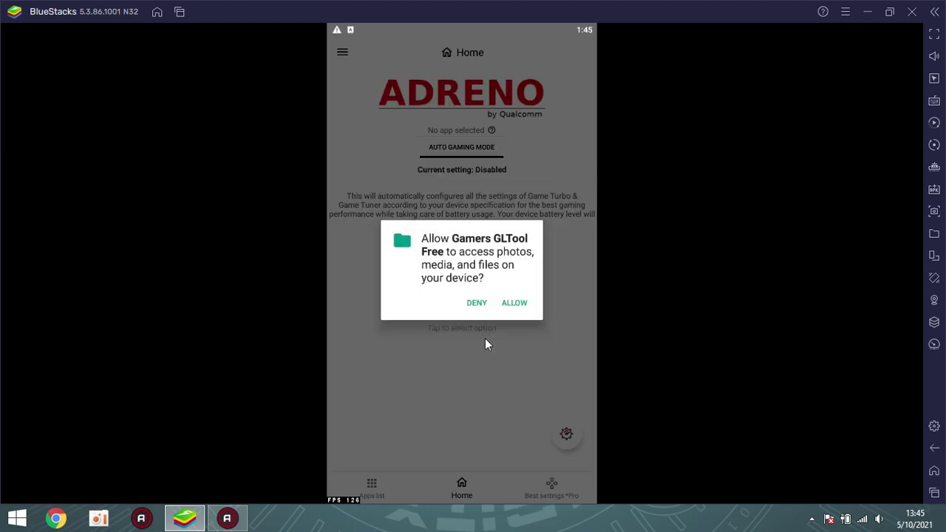
click(515, 304)
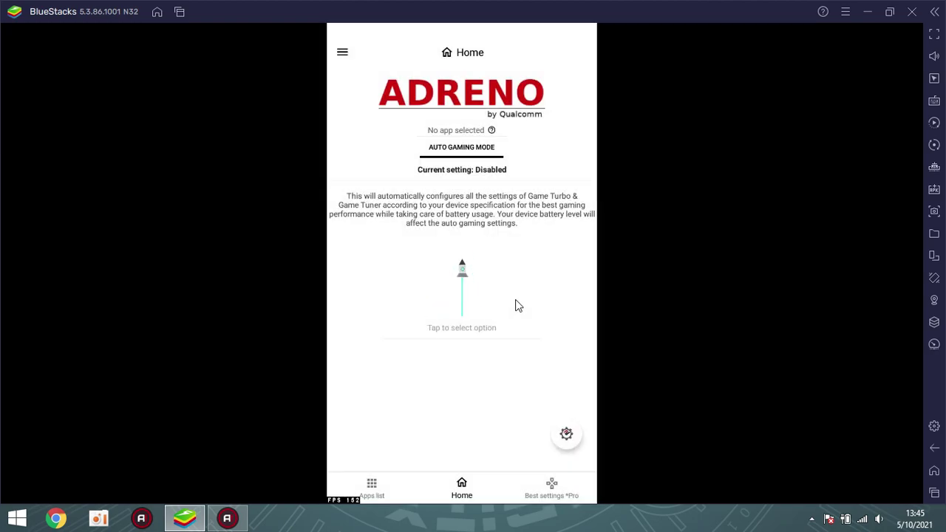
Set Auto Gaming Mode to Enabled in Gamers GLTool
click(467, 336)
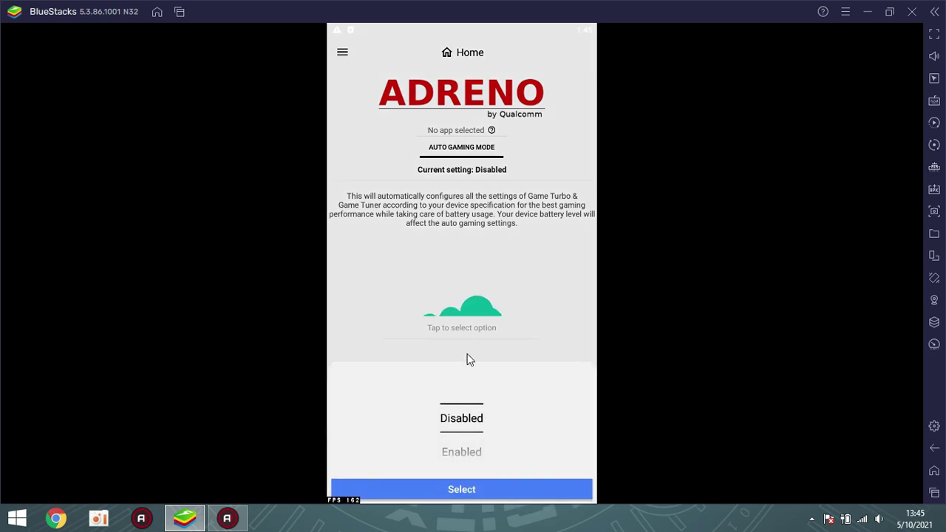
click(459, 452)
click(464, 482)
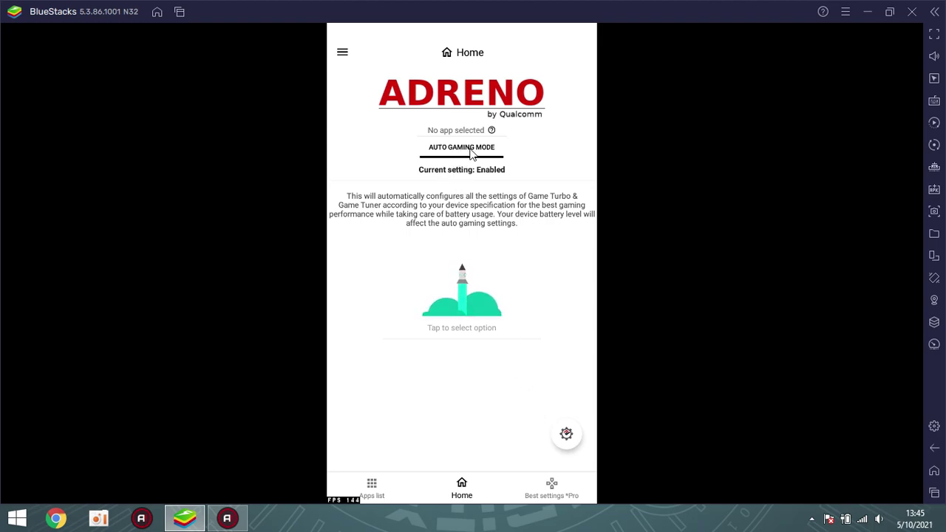
Select Free Fire in the apps list, confirm the authorization to change it and return to the home page
click(566, 433)
click(372, 483)
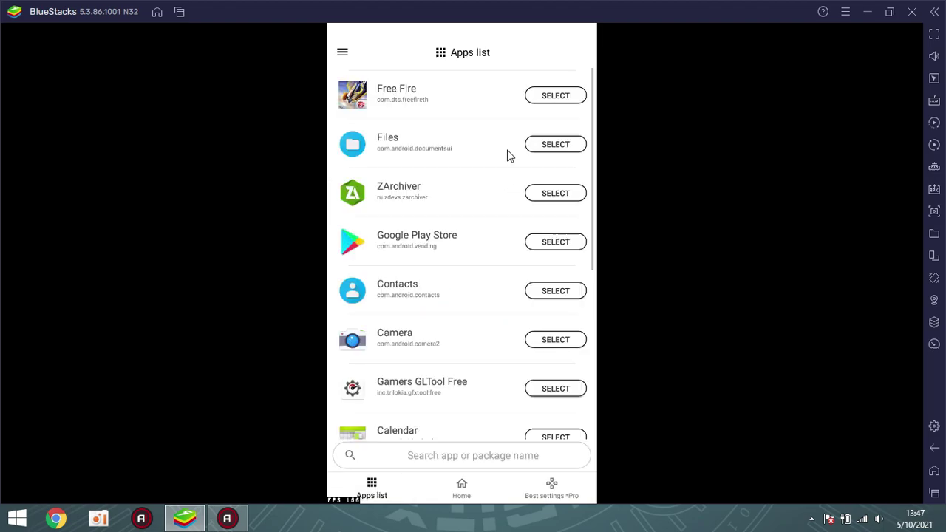
click(551, 99)
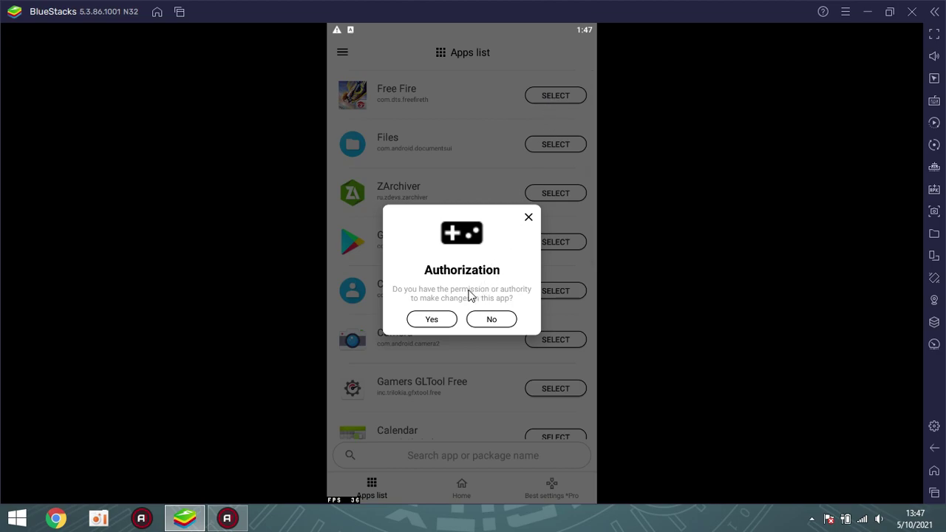
click(432, 319)
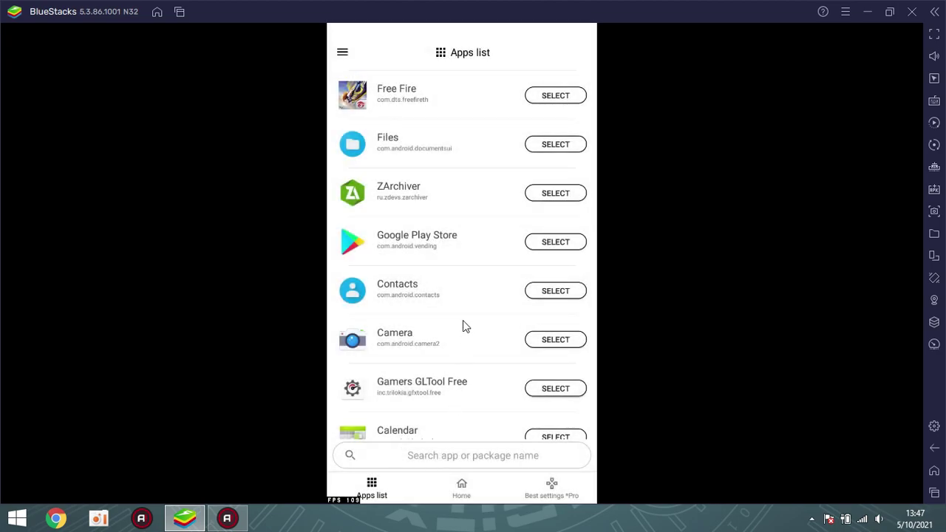
click(444, 491)
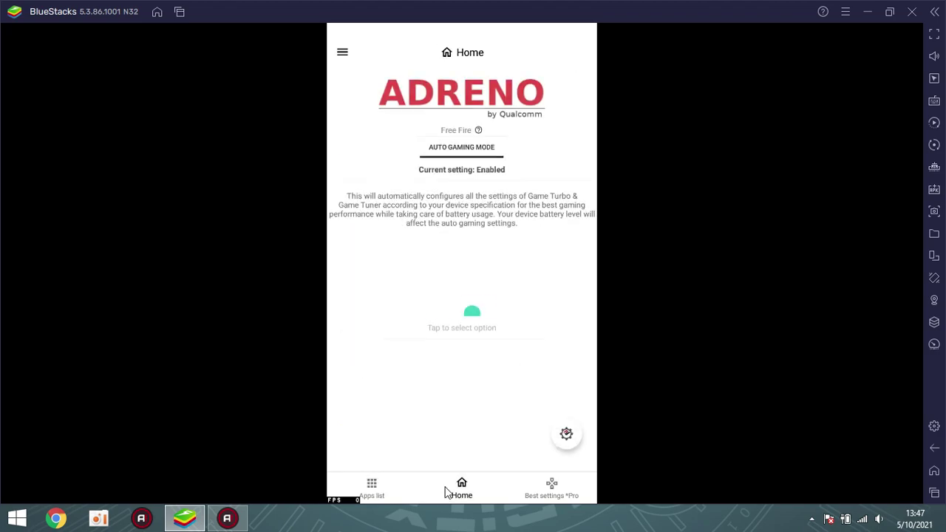
Apply the Auto Gaming Mode settings to Free Fire, close the advertisement and launch the game
click(563, 436)
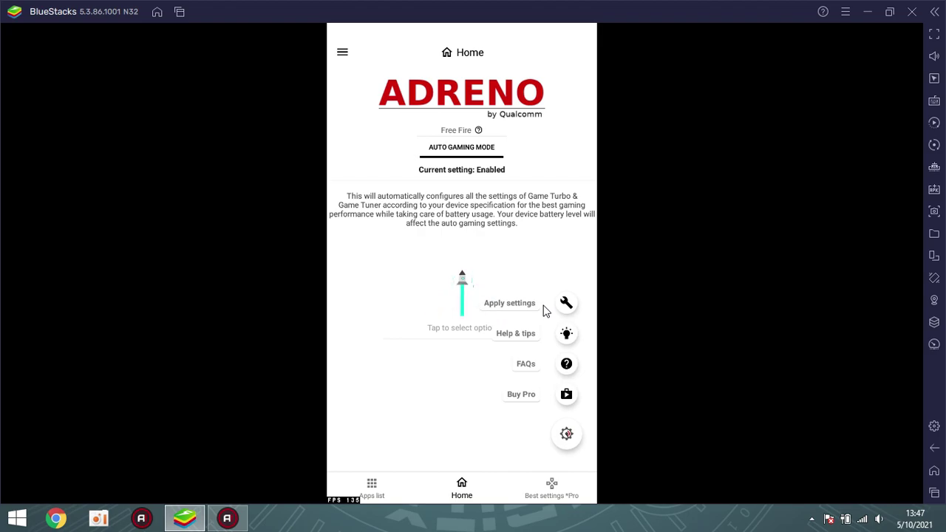
click(543, 306)
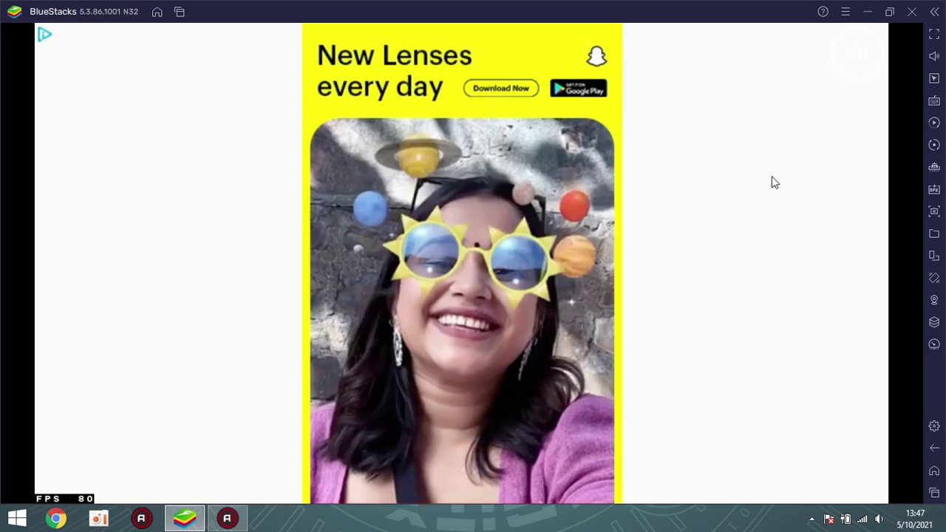
click(863, 46)
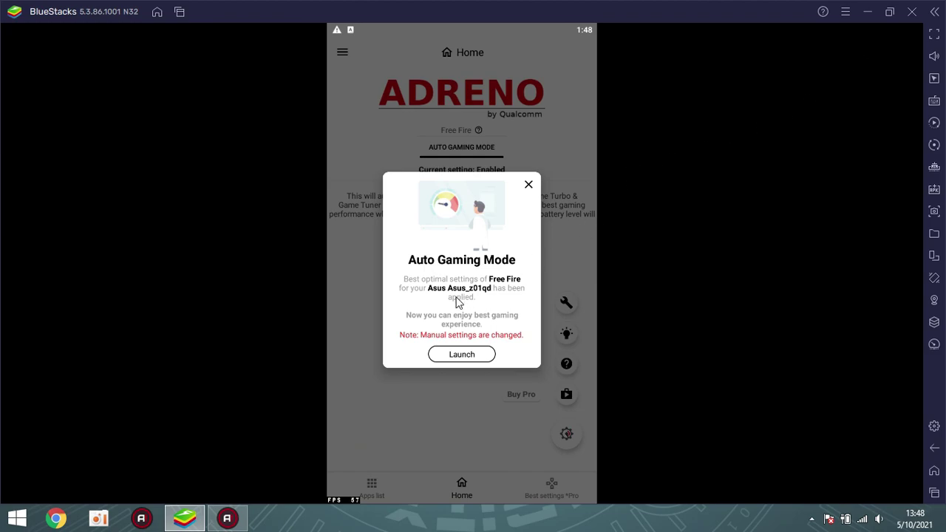
click(462, 355)
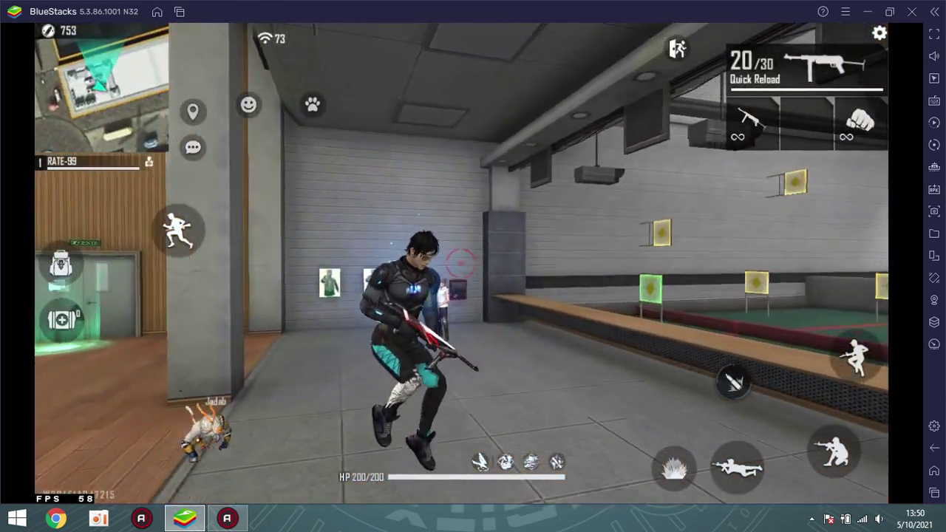
Test Free Fire in the shooting range by running, jumping, switching weapons, reloading and firing while the FPS counter is displayed
key(3)
key(w)
key(1)
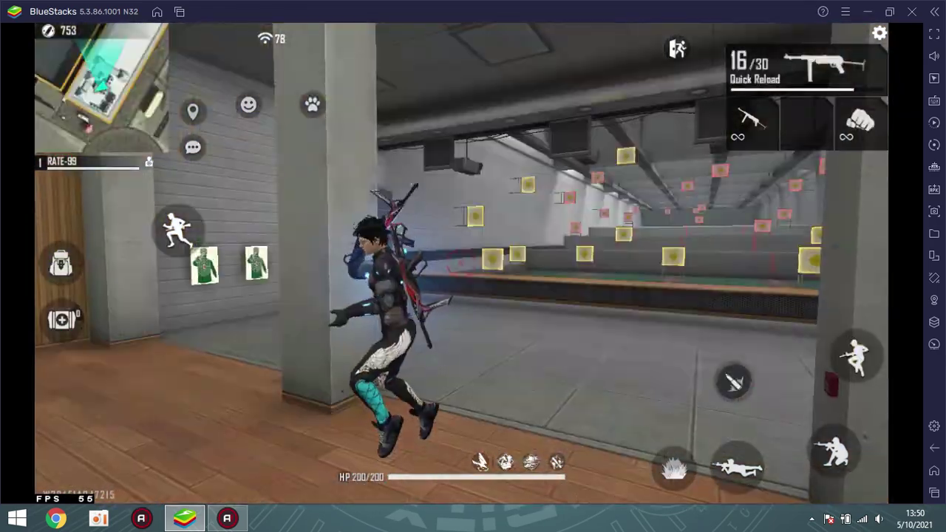
click(460, 263)
key(3)
key(w)
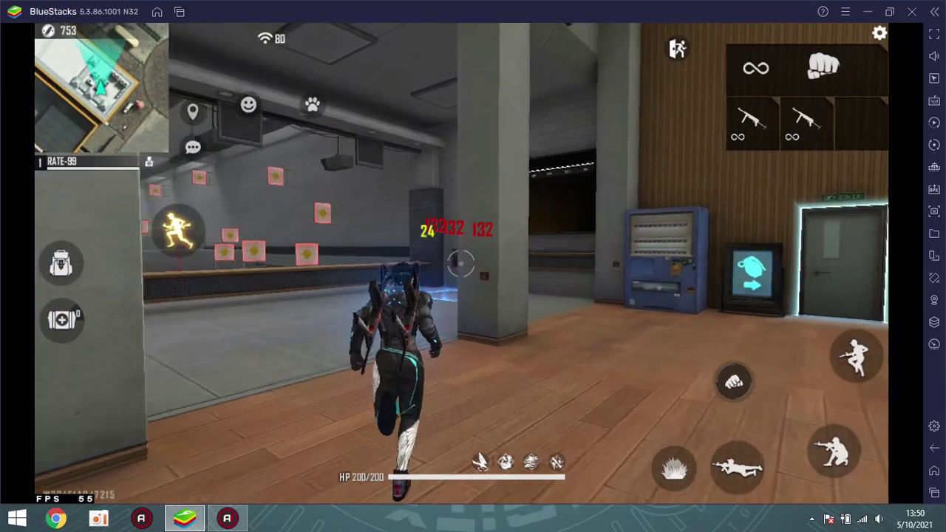
key(1)
click(461, 263)
key(3)
key(w)
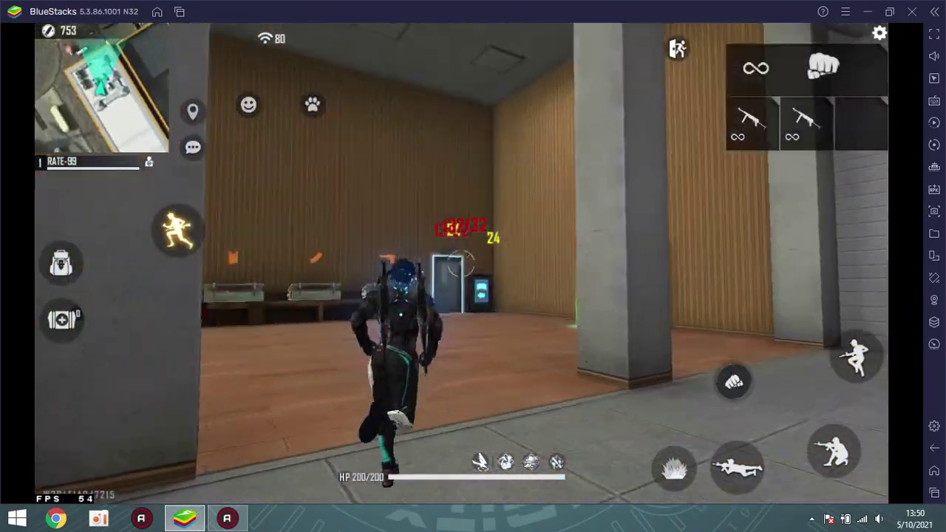
key(1)
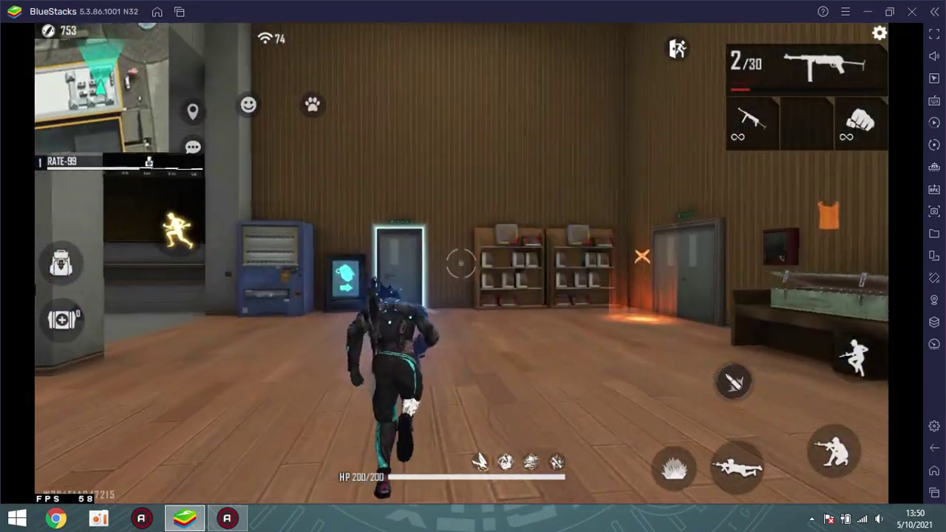
key(space)
key(r)
key(space)
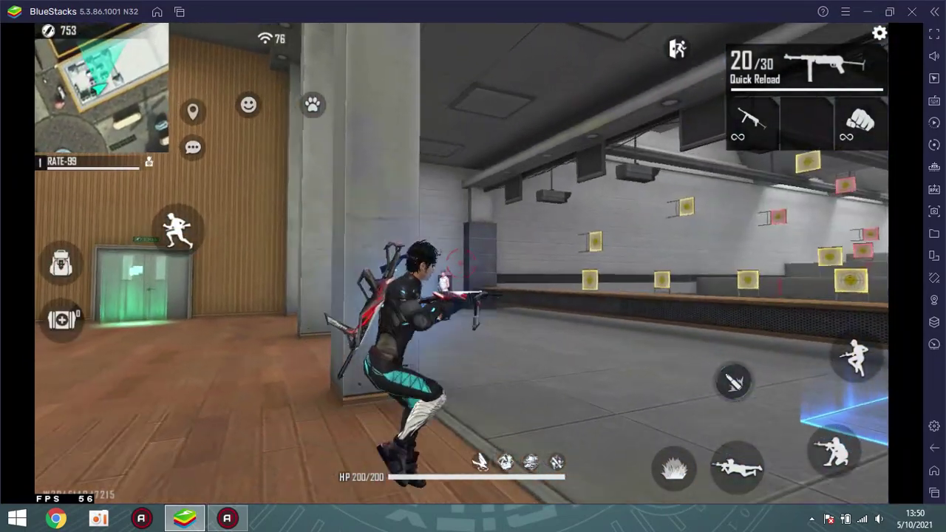
click(460, 263)
key(3)
key(1)
key(space)
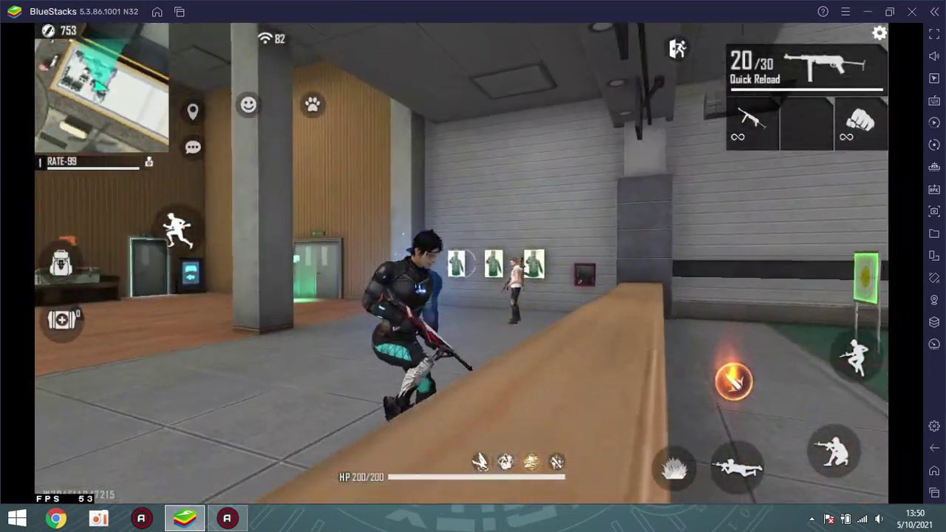
Fire at the dummy in the shooting range while moving, jumping, reloading and switching weapons to check how smoothly Free Fire runs
click(460, 263)
click(460, 263)
key(3)
key(1)
key(space)
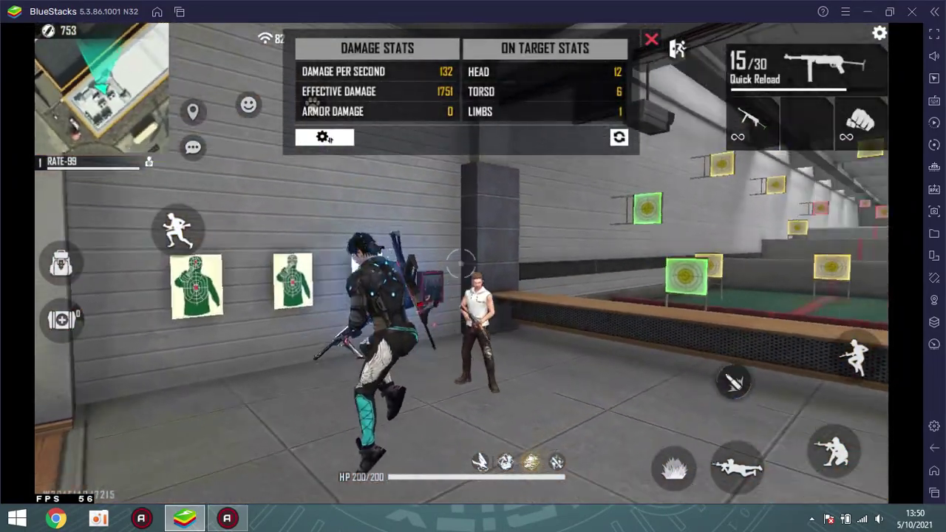
click(461, 263)
key(3)
key(1)
key(space)
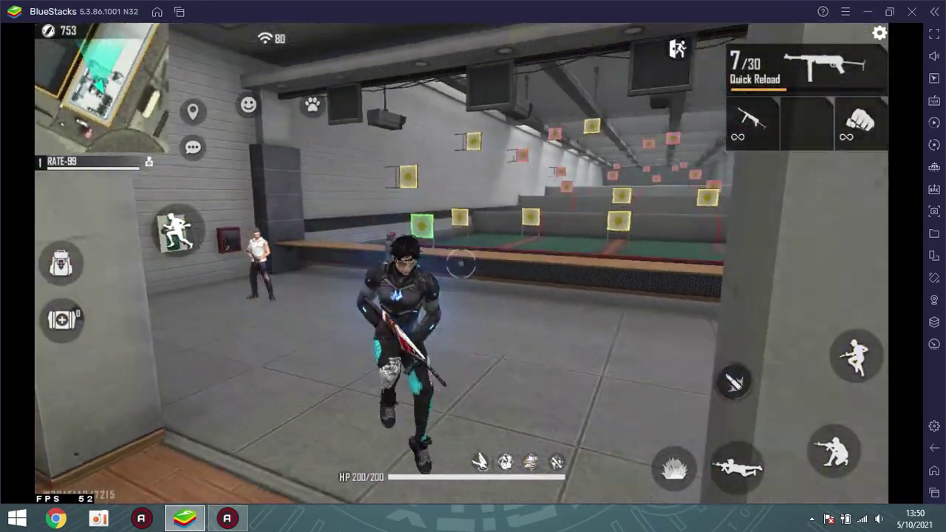
key(r)
key(s)
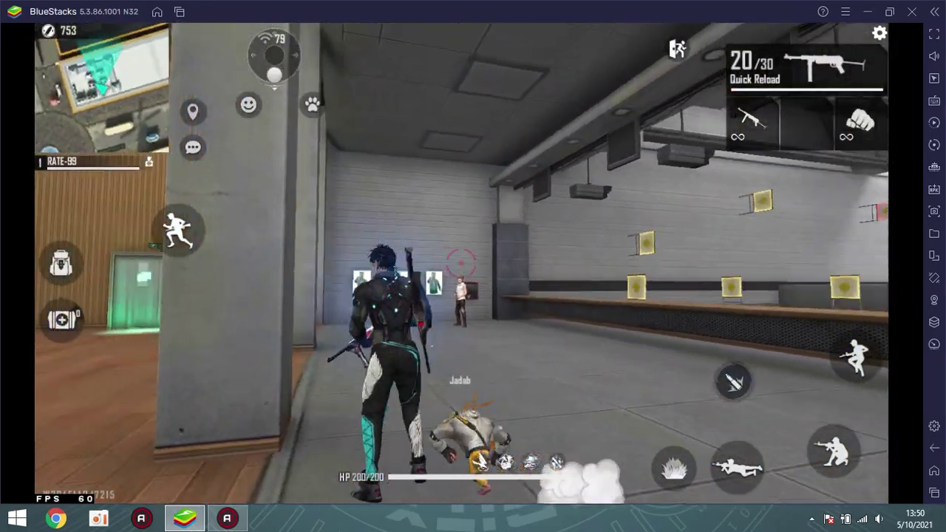
click(460, 263)
click(460, 263)
click(460, 263)
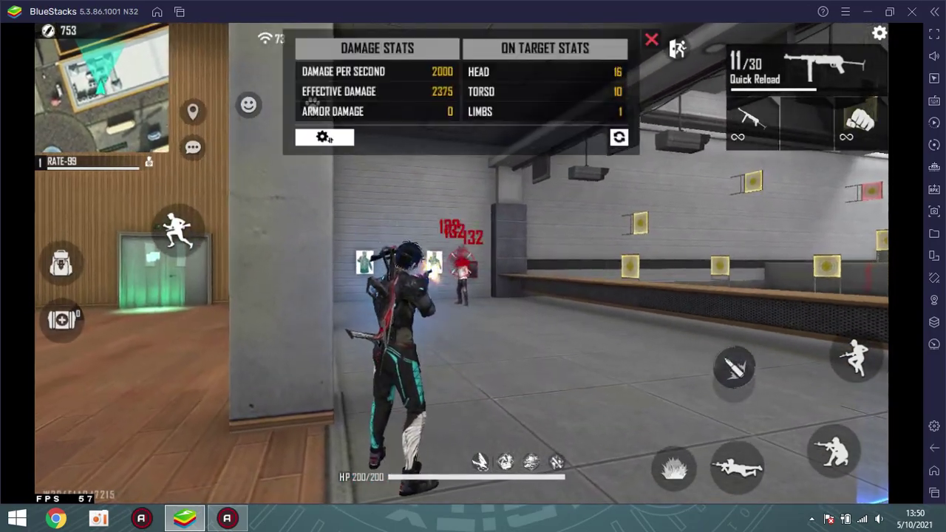
click(461, 263)
key(3)
key(w)
key(1)
key(space)
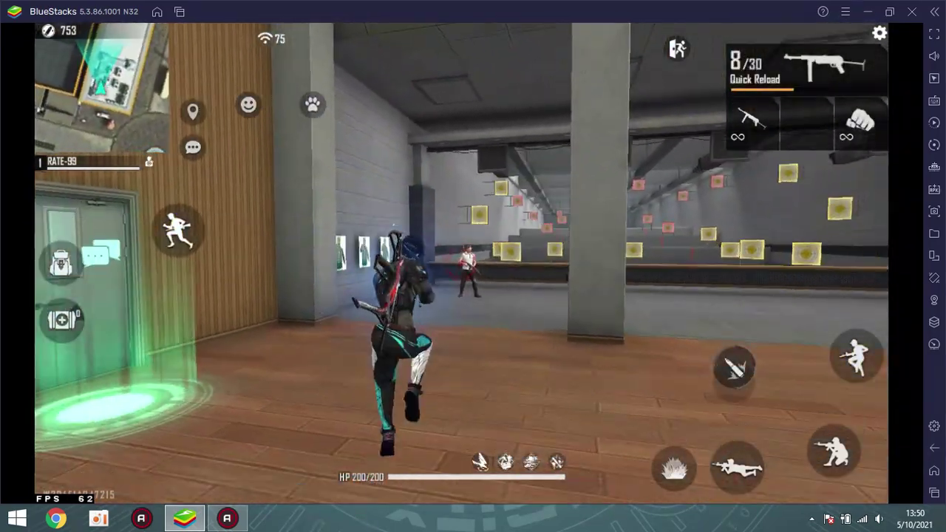
click(460, 263)
key(3)
key(w)
key(1)
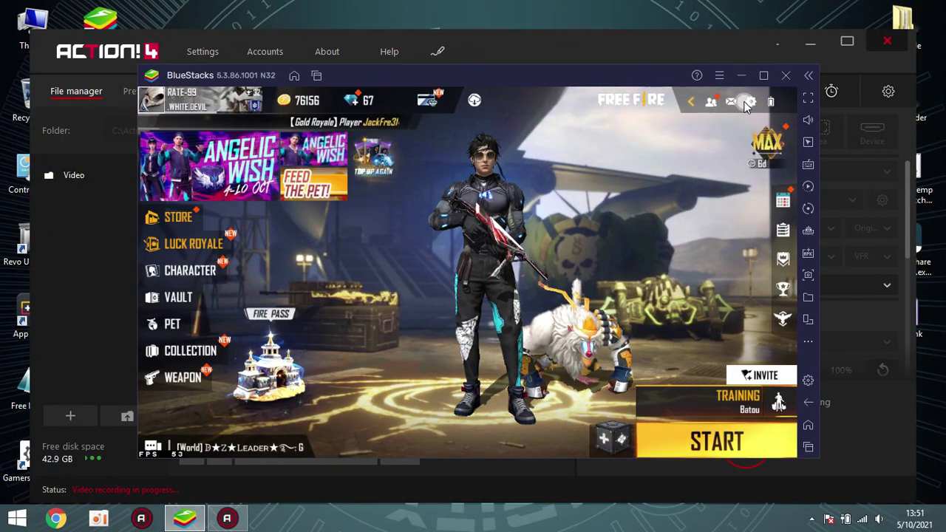
Open the Free Fire settings from the lobby and review the Display, Sensitivity and Basic pages
click(748, 102)
click(175, 272)
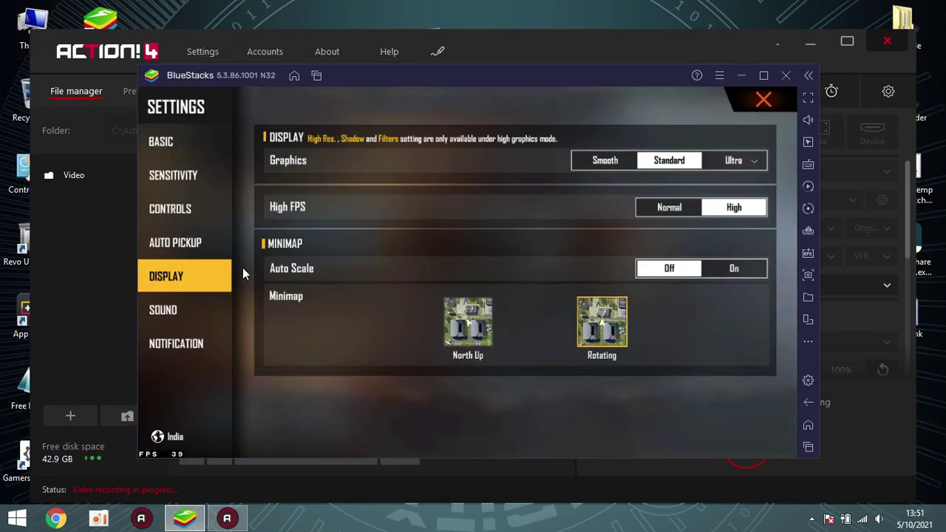
click(169, 179)
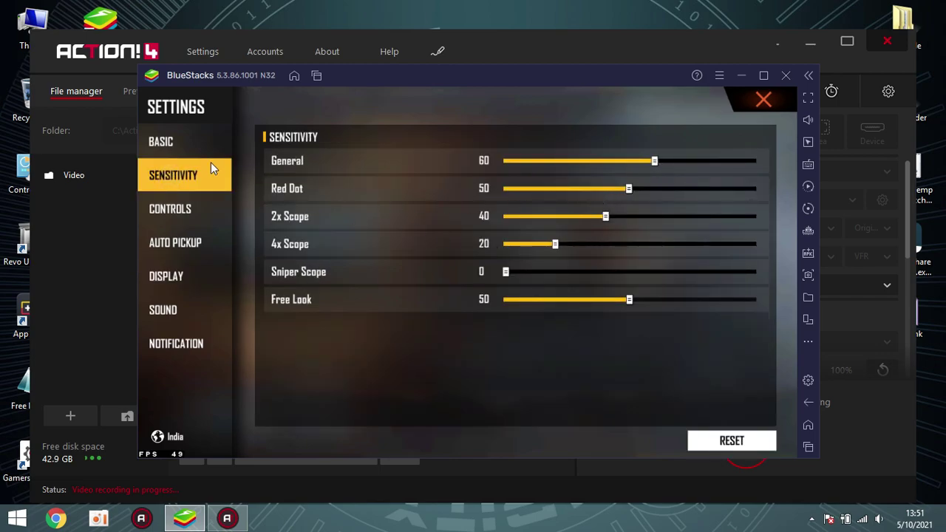
click(171, 147)
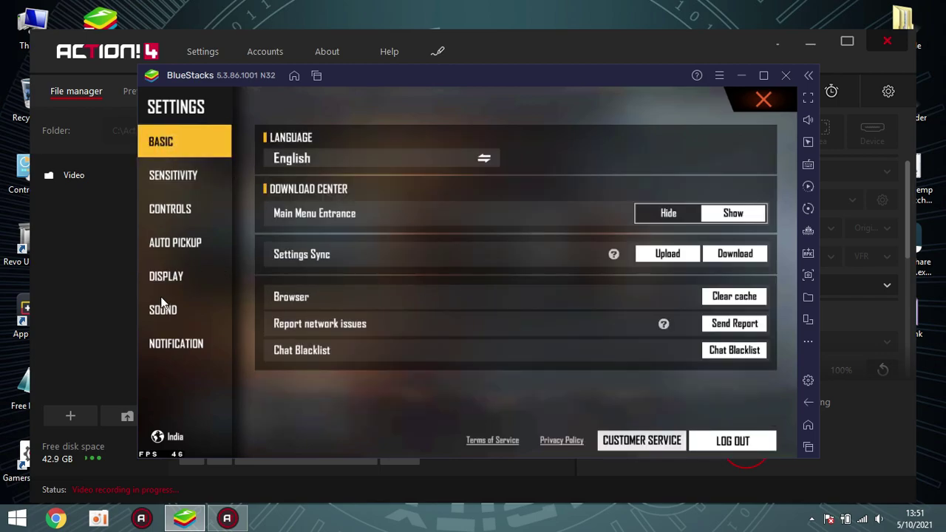
Review the Controls settings and the Preset 1 custom HUD layout, and return to the Free Fire lobby
click(175, 210)
click(709, 434)
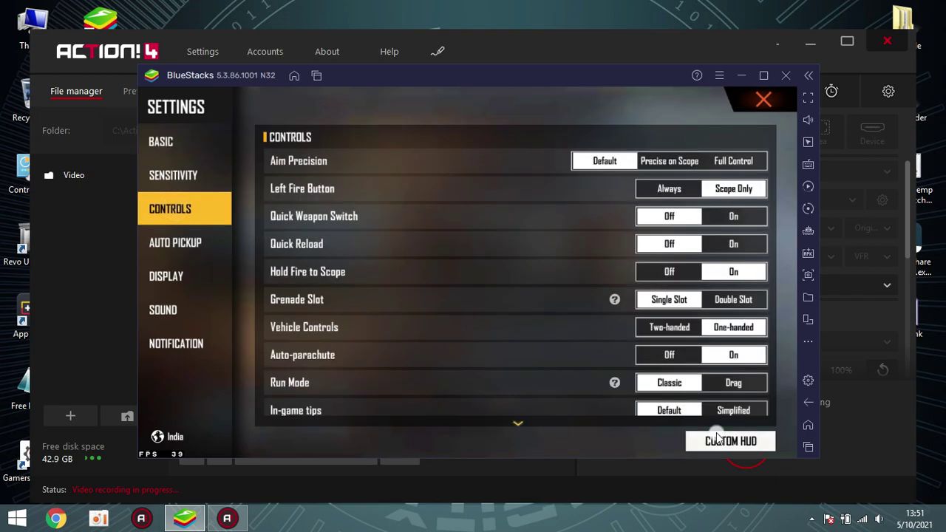
click(678, 363)
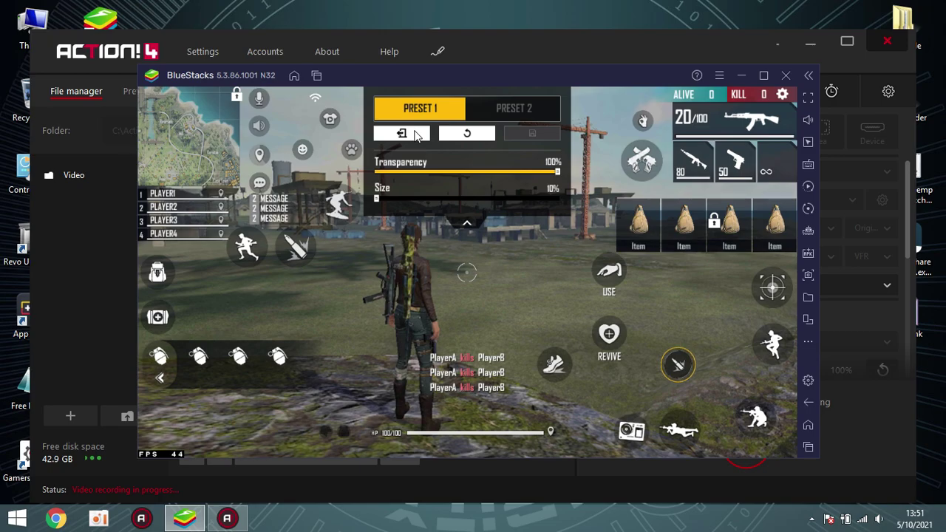
click(416, 135)
click(763, 99)
Examine the mouse sensitivity and tweaks of the Aim, pan and shoot control in the advanced controls editor, and close BlueStacks
click(808, 164)
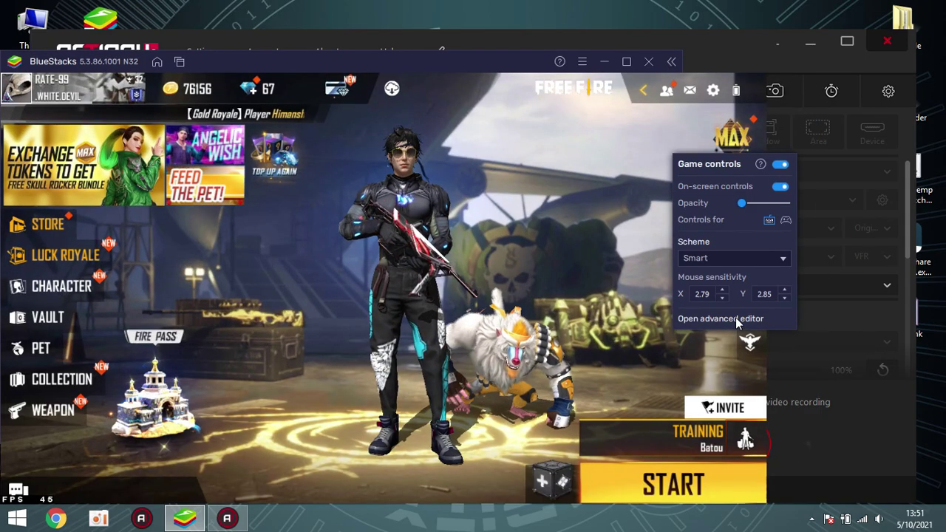
click(735, 318)
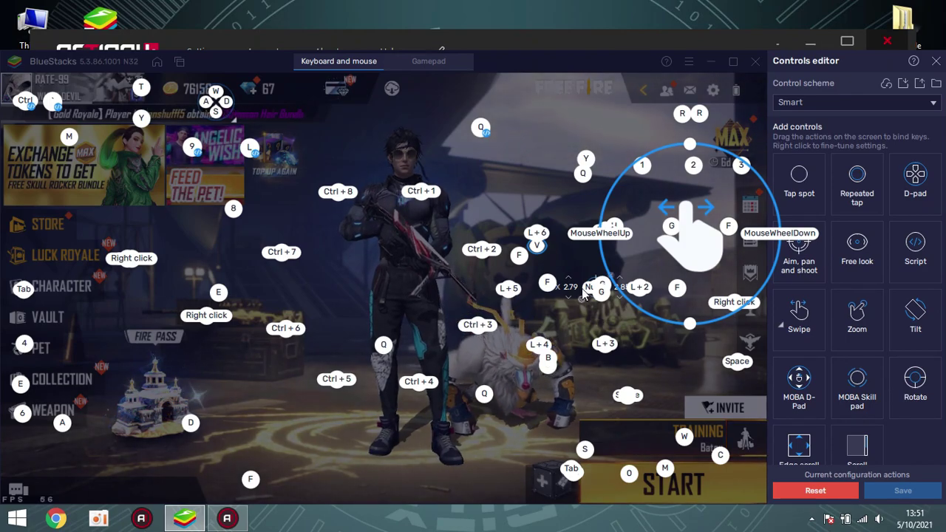
right_click(660, 251)
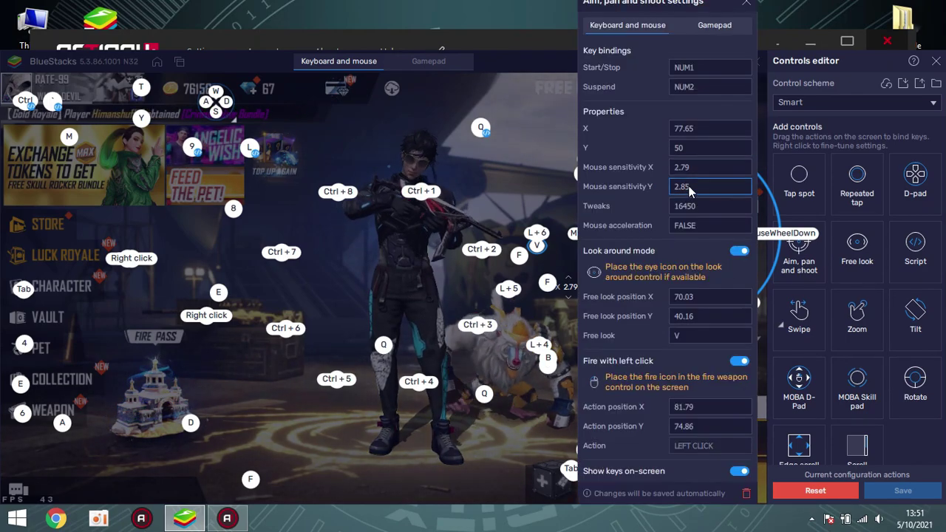
key(Escape)
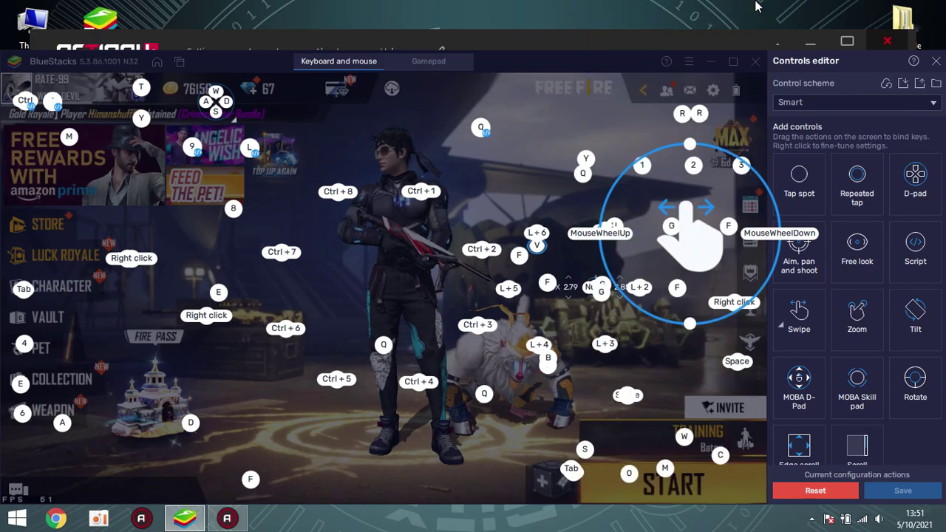
click(940, 65)
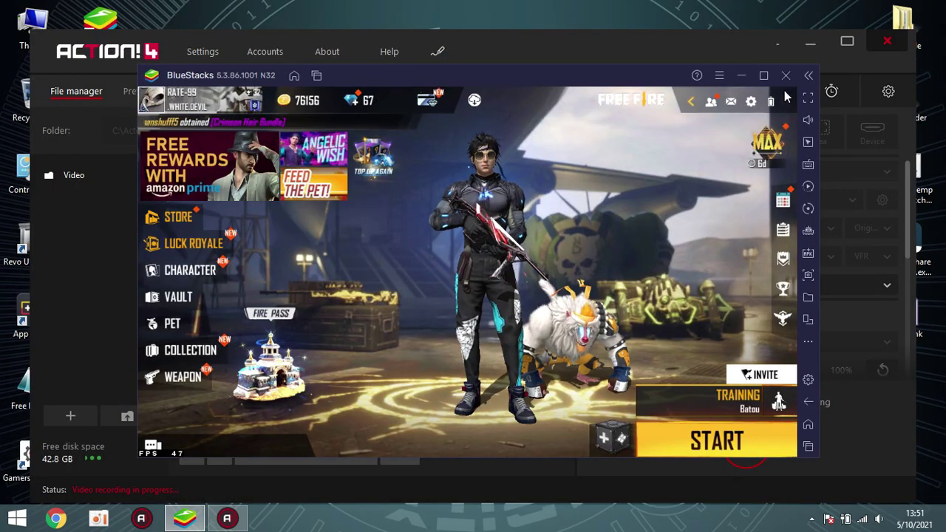
click(786, 79)
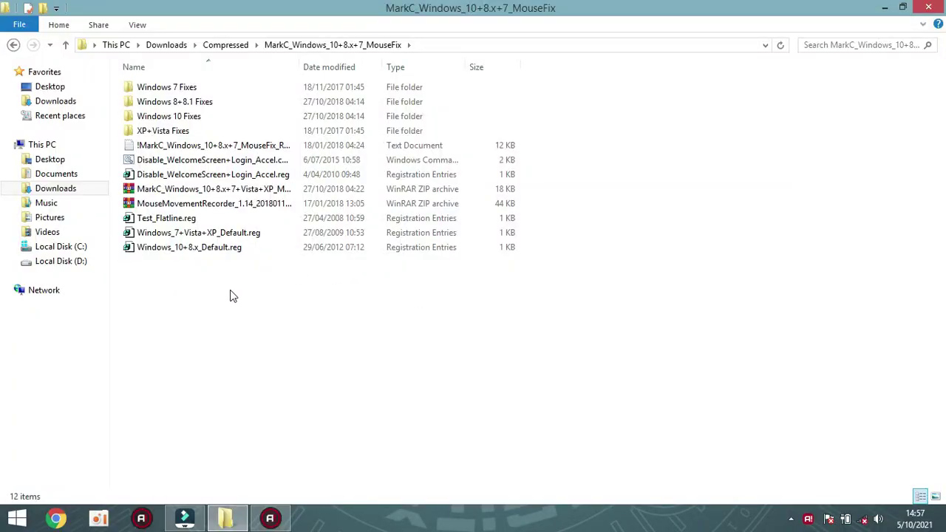
Open the Windows 8+8.1 Fixes folder inside MarkC_Windows_10+8.x+7_MouseFix
drag(229, 296, 267, 87)
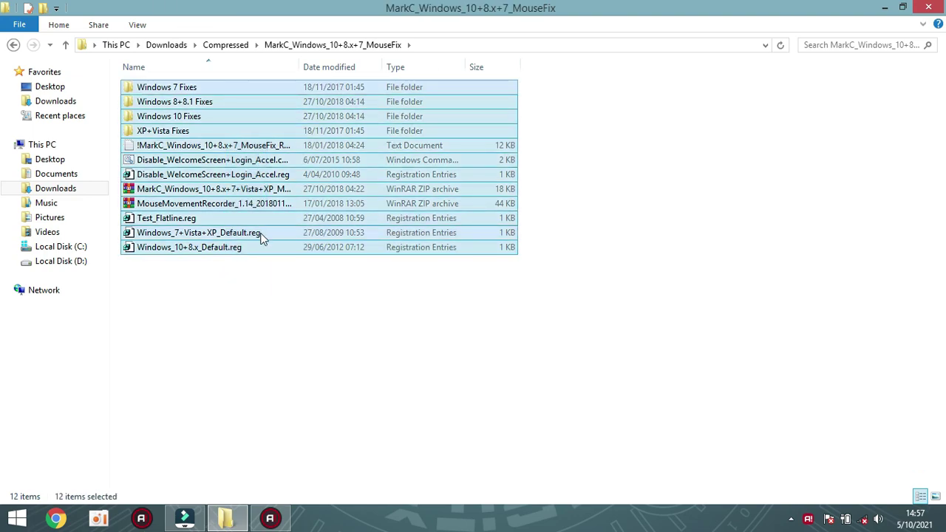
click(207, 105)
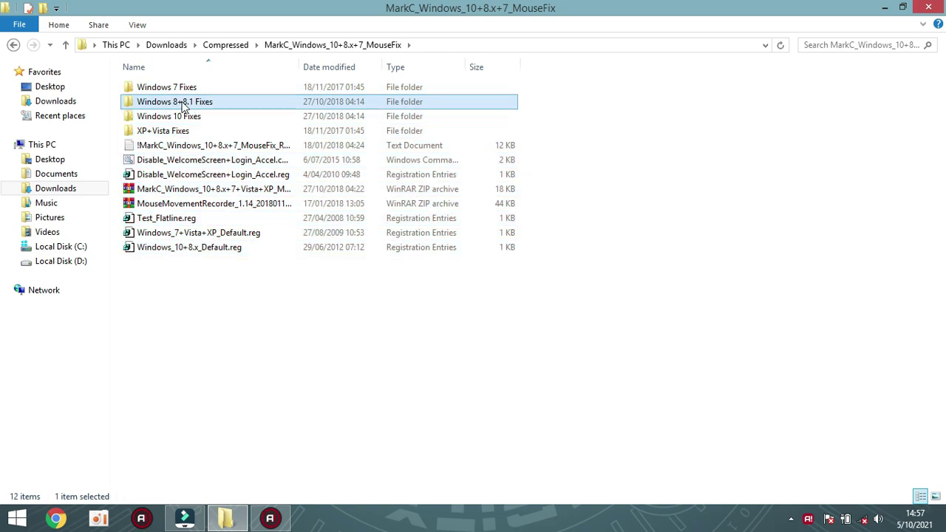
double_click(229, 107)
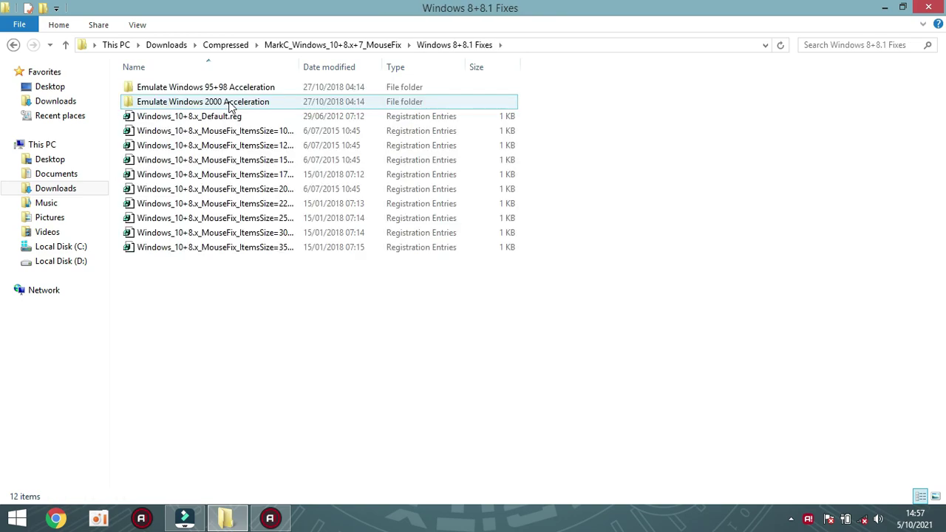
Merge Windows_10+8.x_Default.reg into the registry, confirm the warning and close the folder window
click(181, 119)
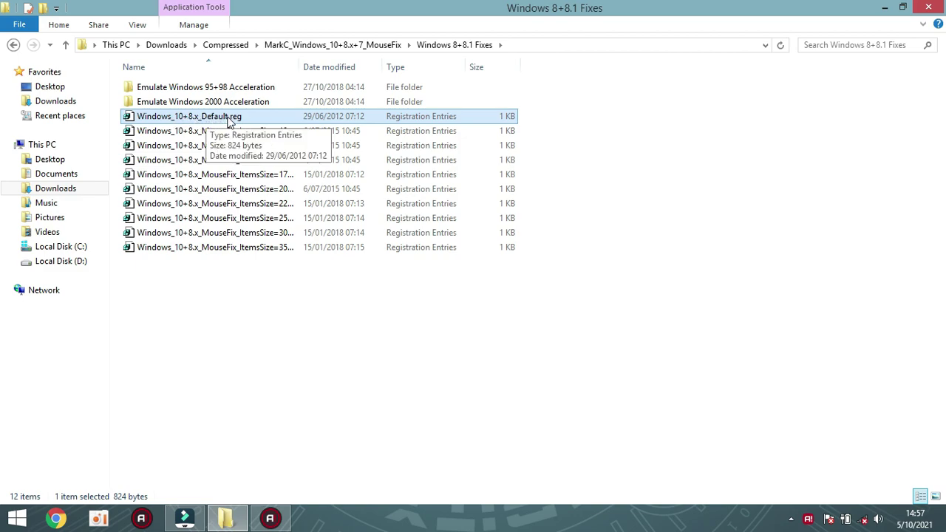
right_click(229, 119)
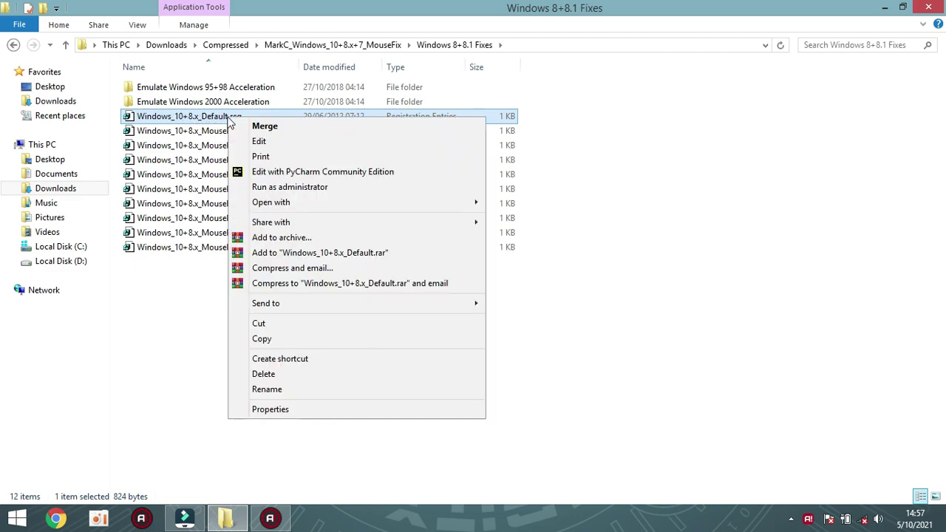
click(249, 127)
click(518, 283)
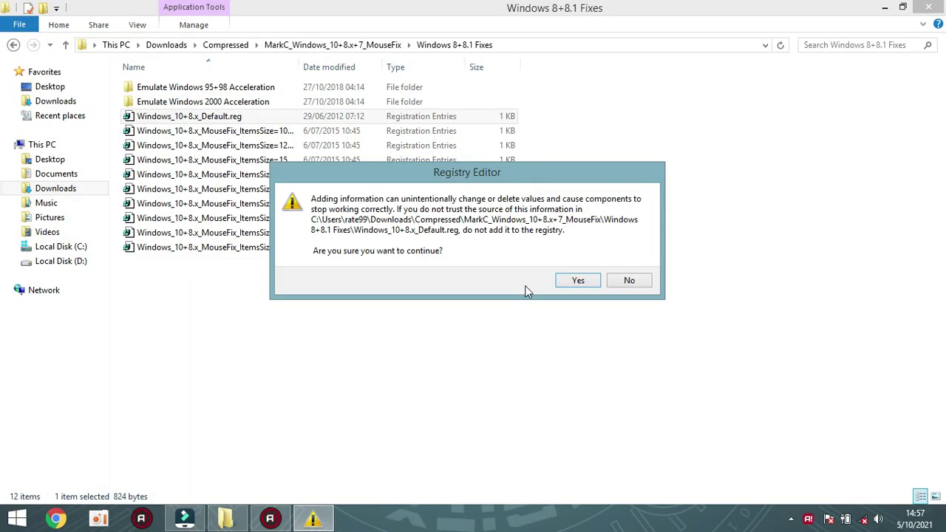
click(572, 282)
click(614, 266)
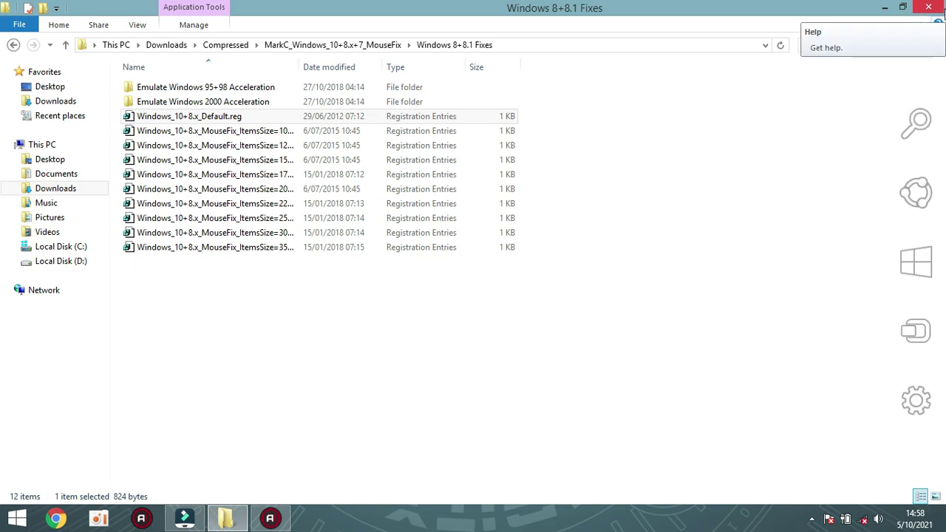
click(929, 7)
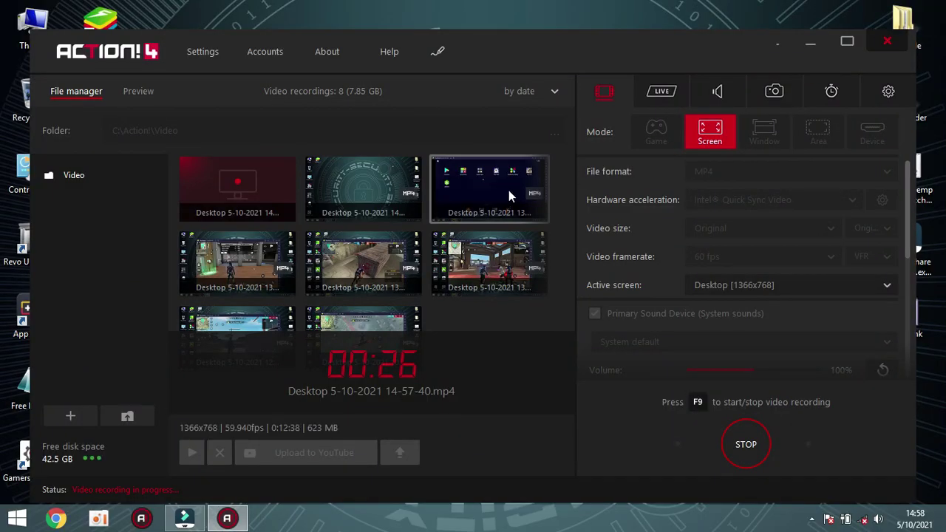
Minimize the recorder window and open System Configuration by running msconfig
click(809, 45)
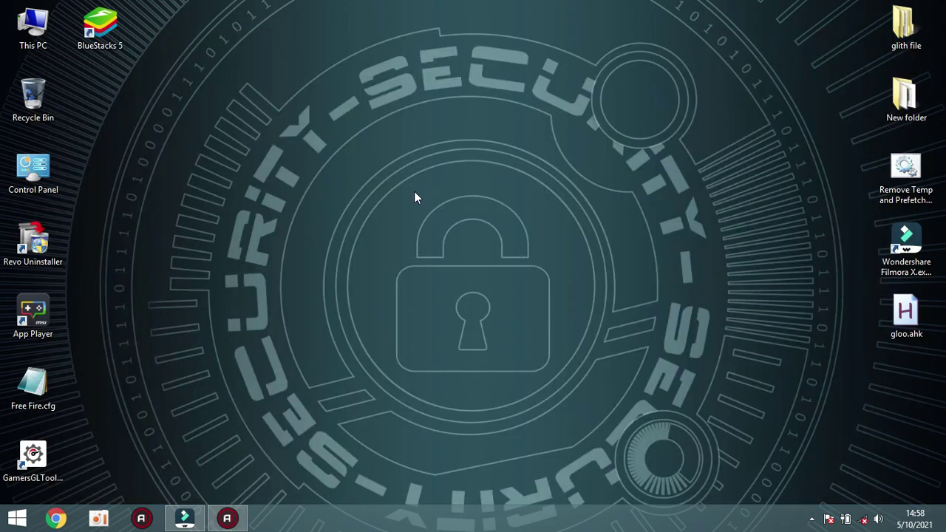
key(super+r)
text(r)
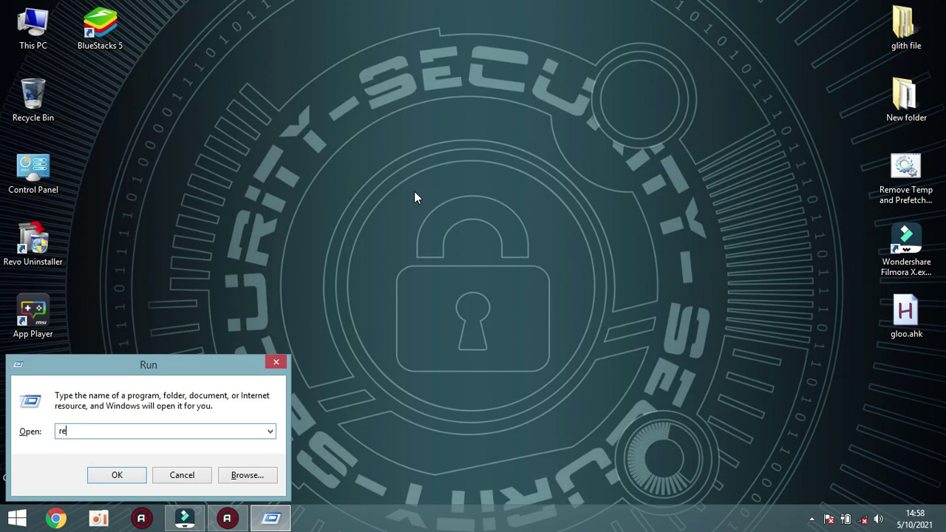
key(BackSpace)
text(msconfig)
key(Return)
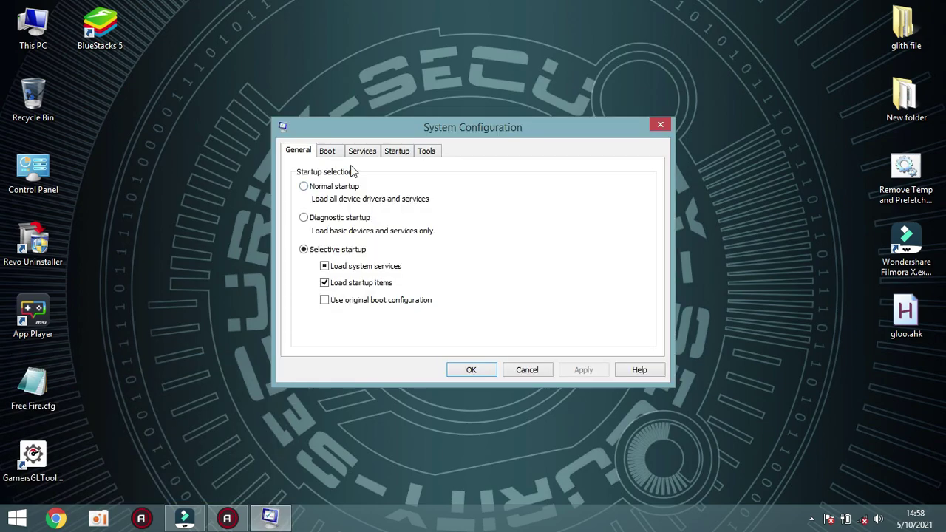
Review the number of processors in the advanced boot options and close System Configuration without applying anything
click(329, 152)
click(352, 250)
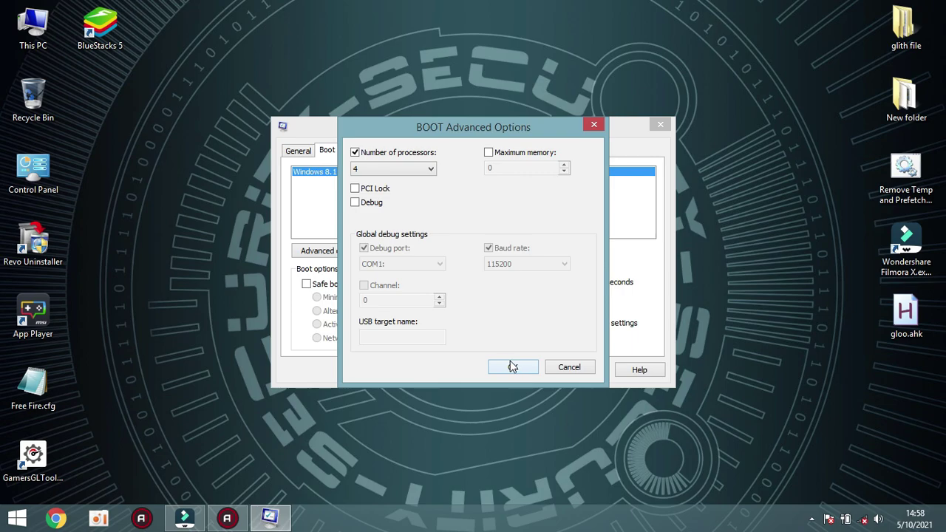
click(593, 124)
click(659, 124)
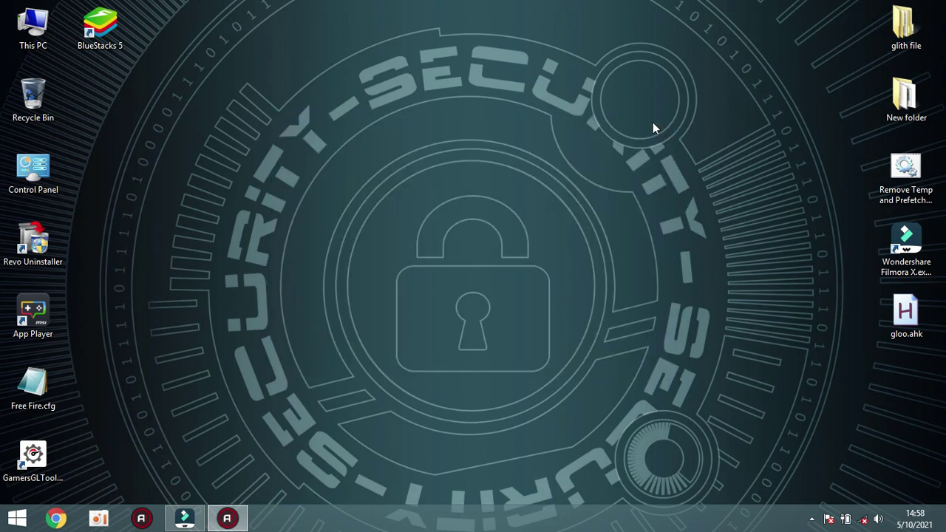
right_click(471, 115)
click(494, 144)
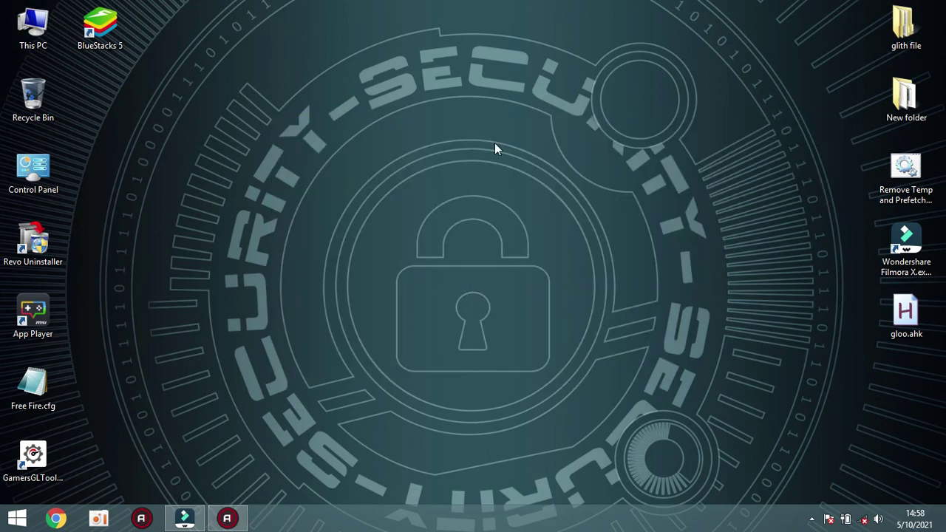